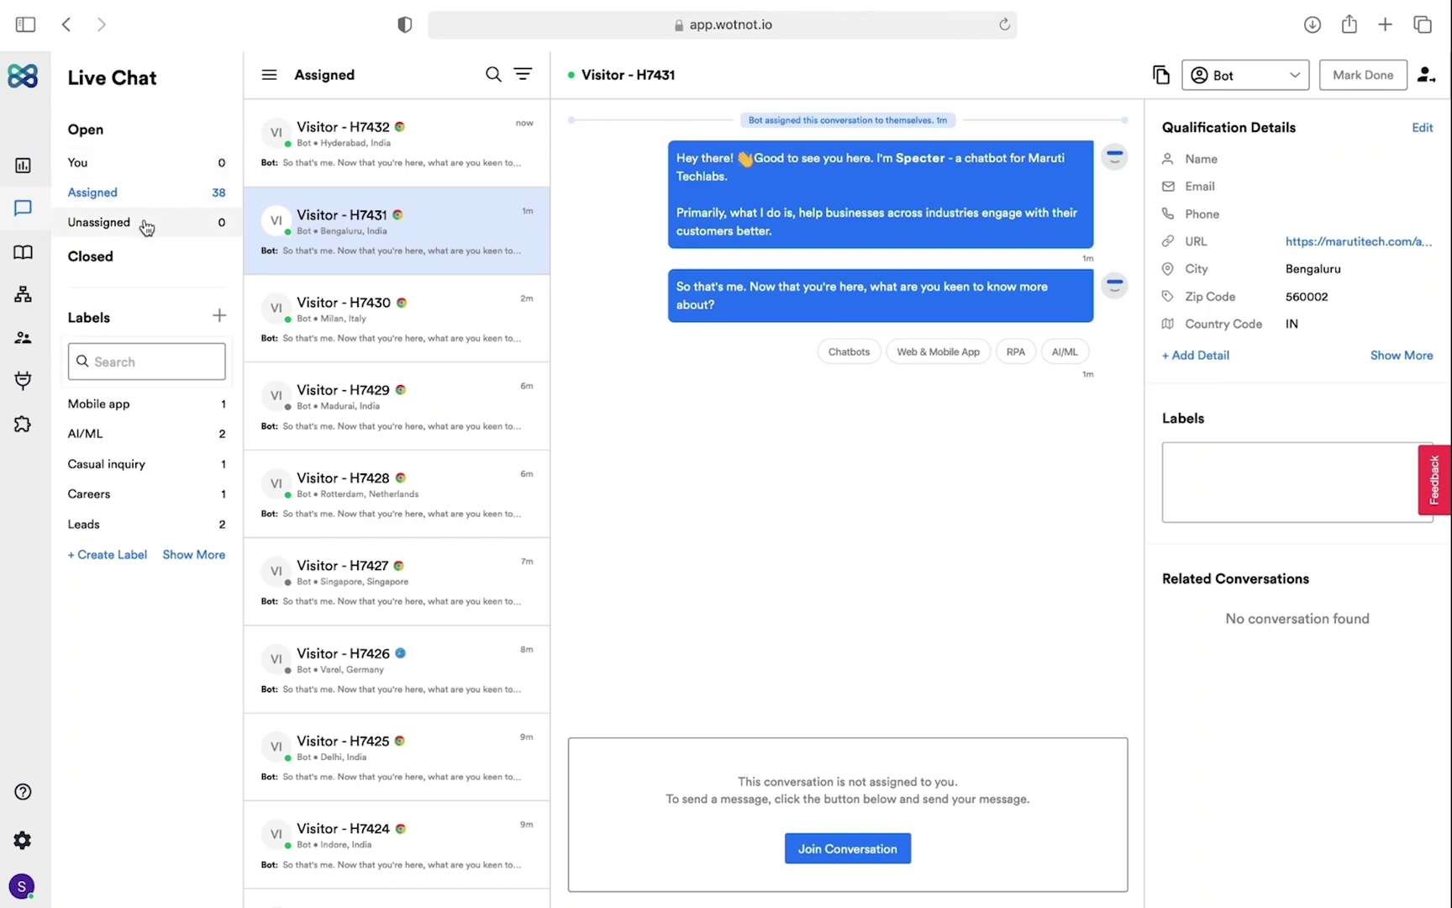
Step: Open the Closed inbox to view closed conversations such as Visitor - H7396's bot chat
{"action": "left_click", "coordinate": [90, 257]}
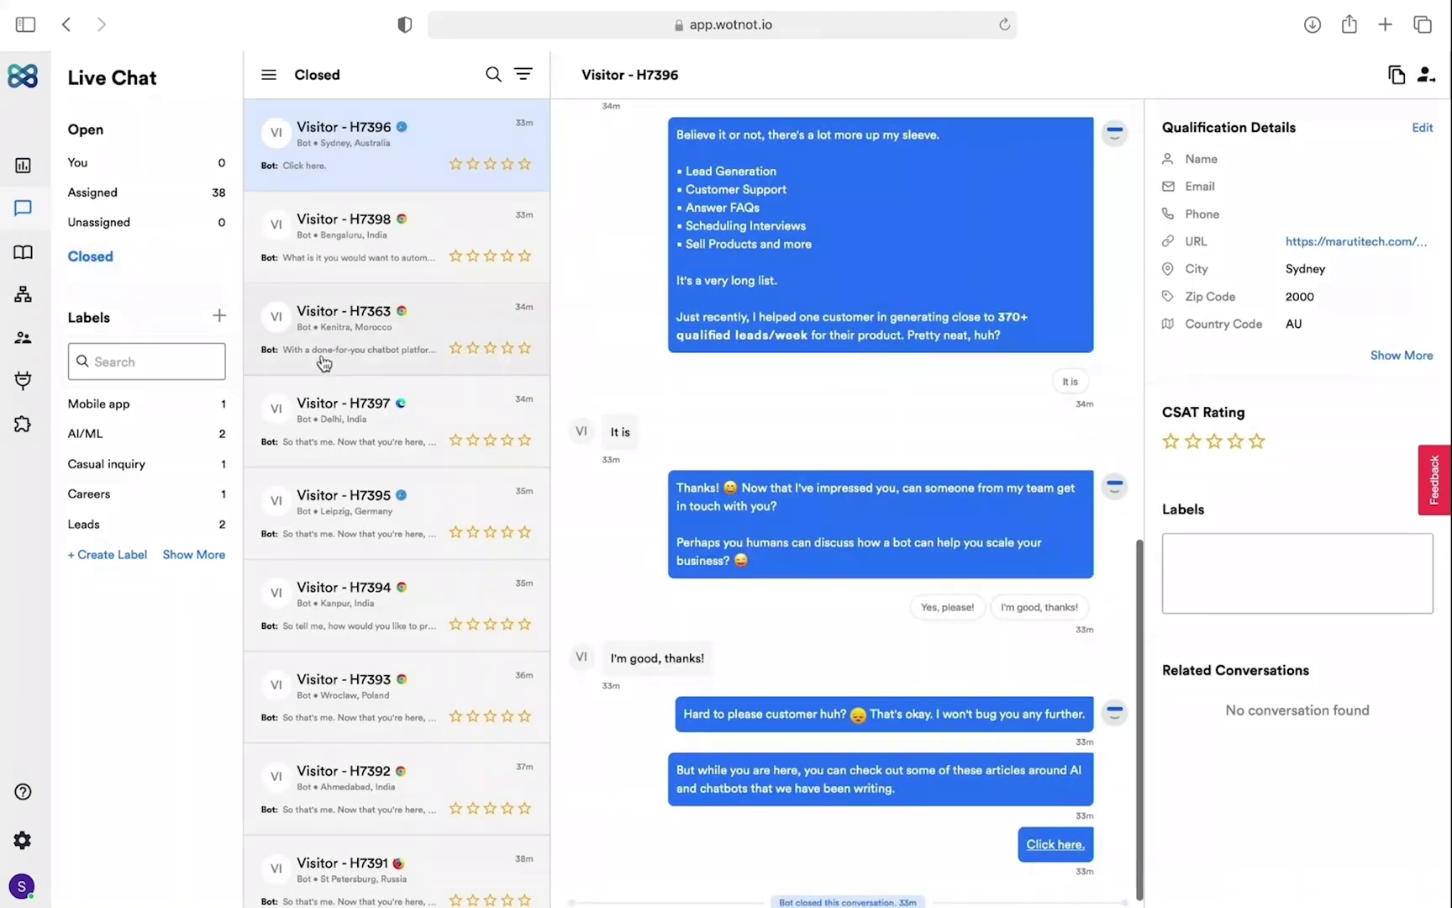
{"action": "scroll", "coordinate": [325, 367], "scroll_direction": "down", "scroll_amount": 8}
{"action": "scroll", "coordinate": [324, 367], "scroll_direction": "down", "scroll_amount": 10}
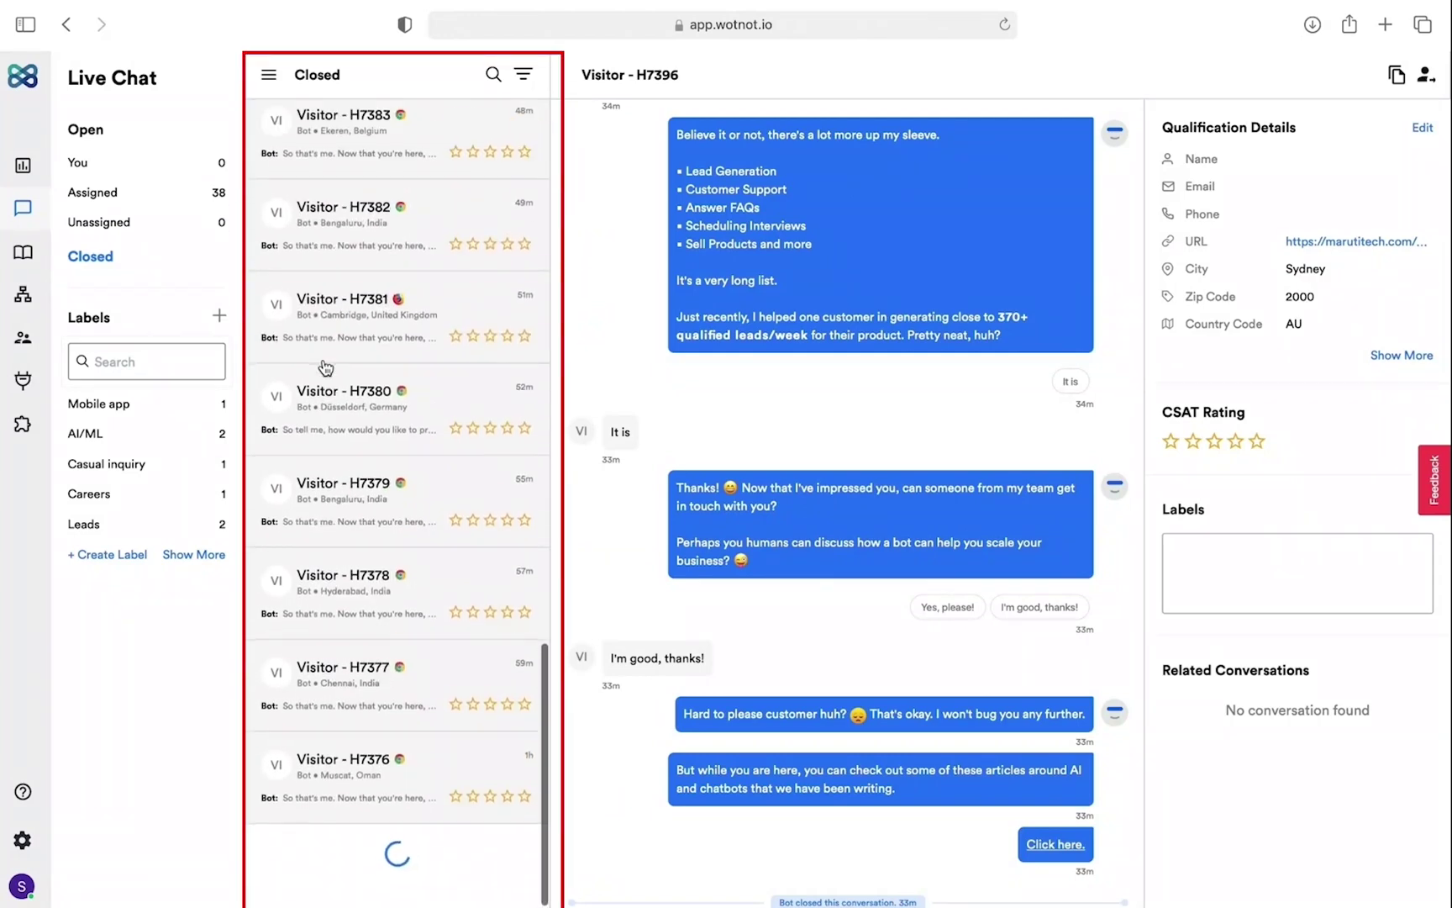
{"action": "scroll", "coordinate": [324, 366], "scroll_direction": "up", "scroll_amount": 15}
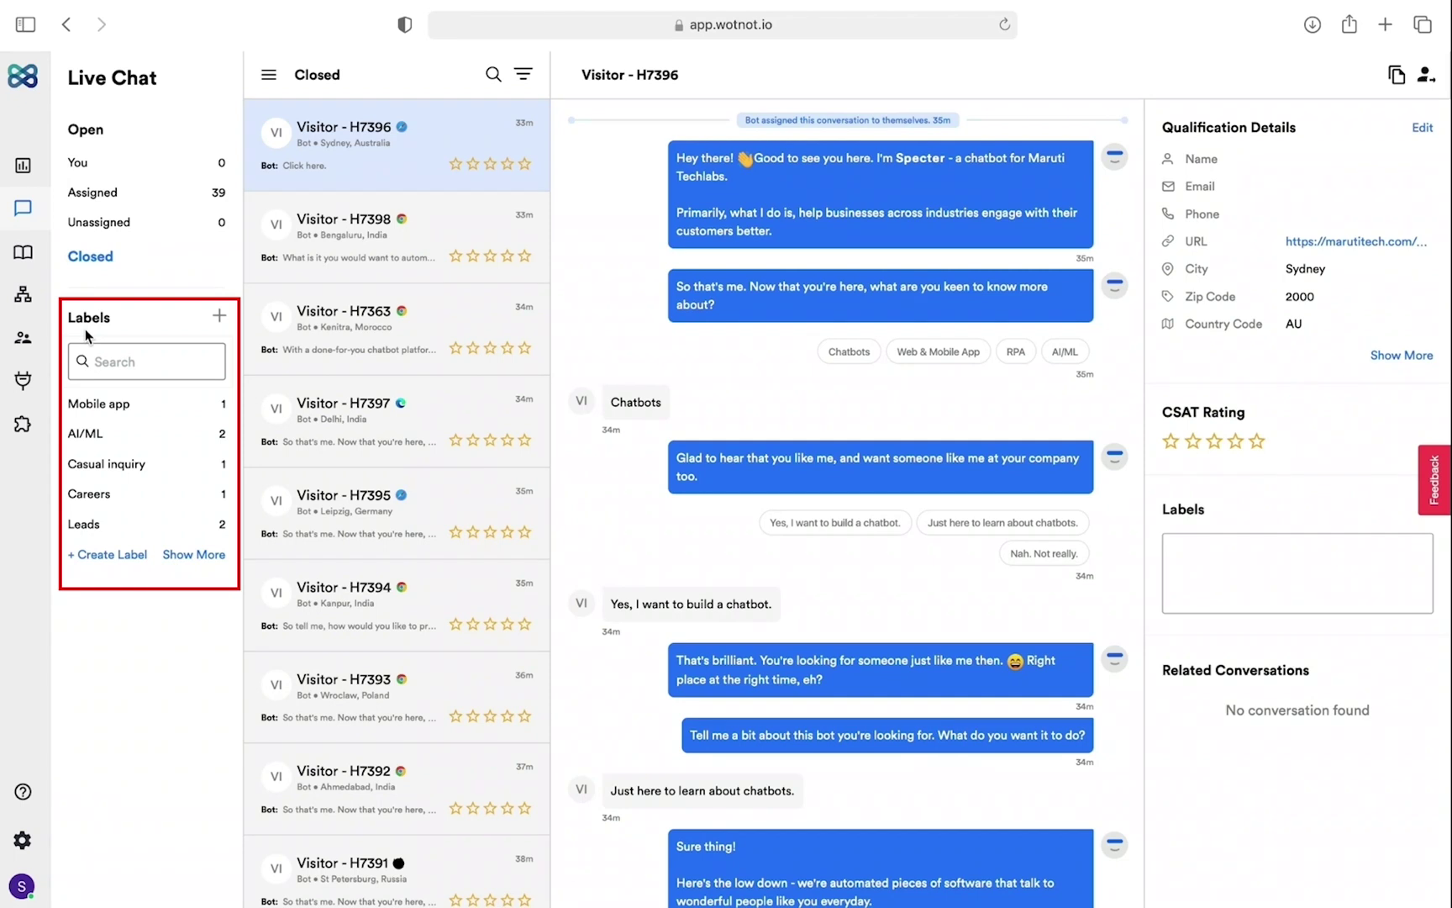
{"action": "mouse_move", "coordinate": [105, 407]}
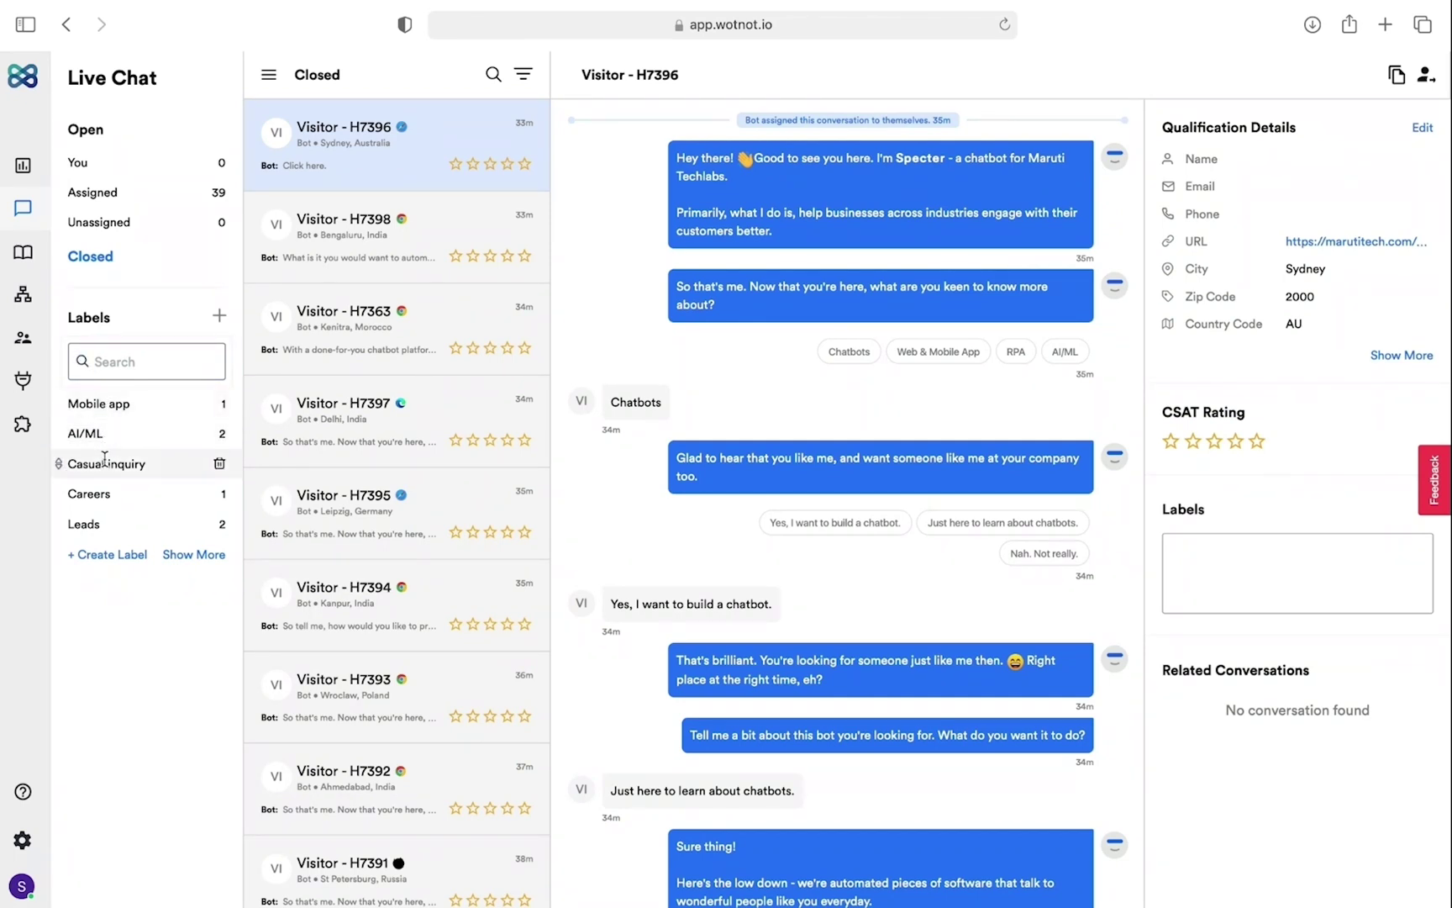
{"action": "mouse_move", "coordinate": [99, 508]}
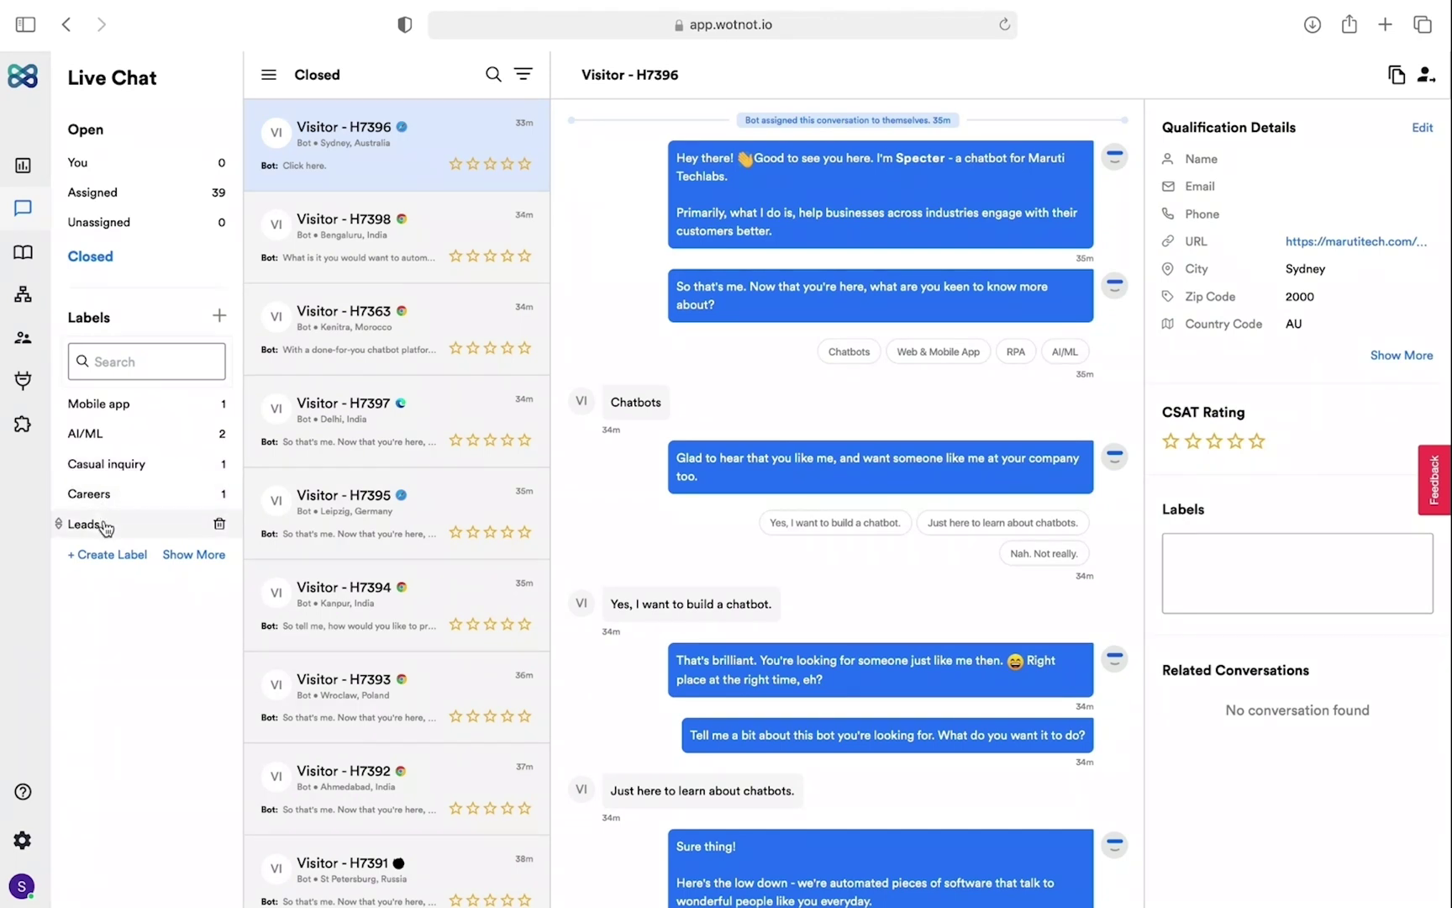
Step: Filter the conversation list to the Leads label, then open and cancel the Create Label form
{"action": "left_click", "coordinate": [105, 527]}
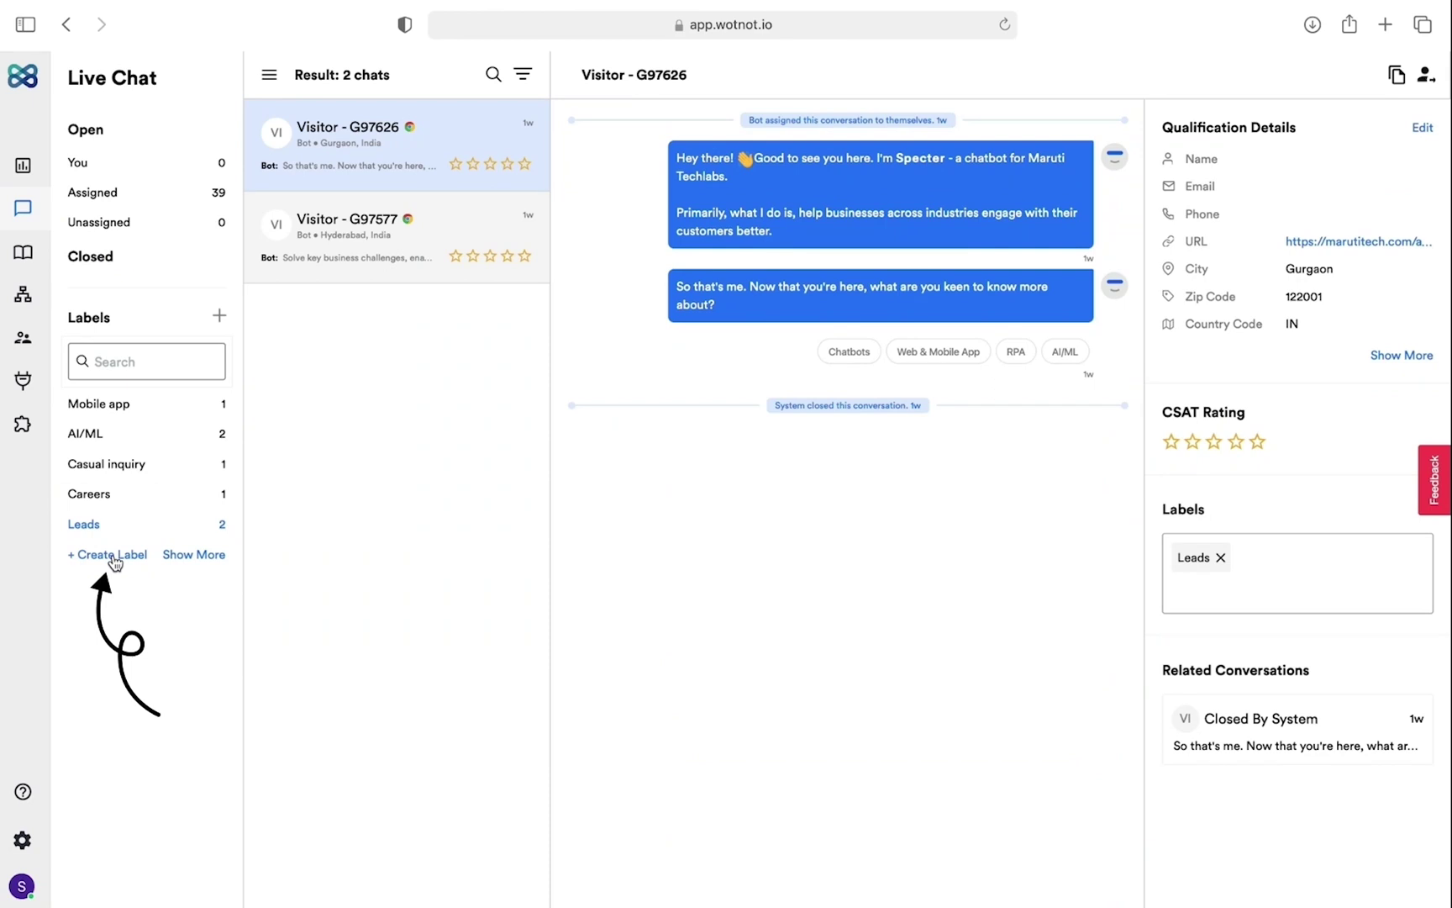
{"action": "left_click", "coordinate": [111, 554]}
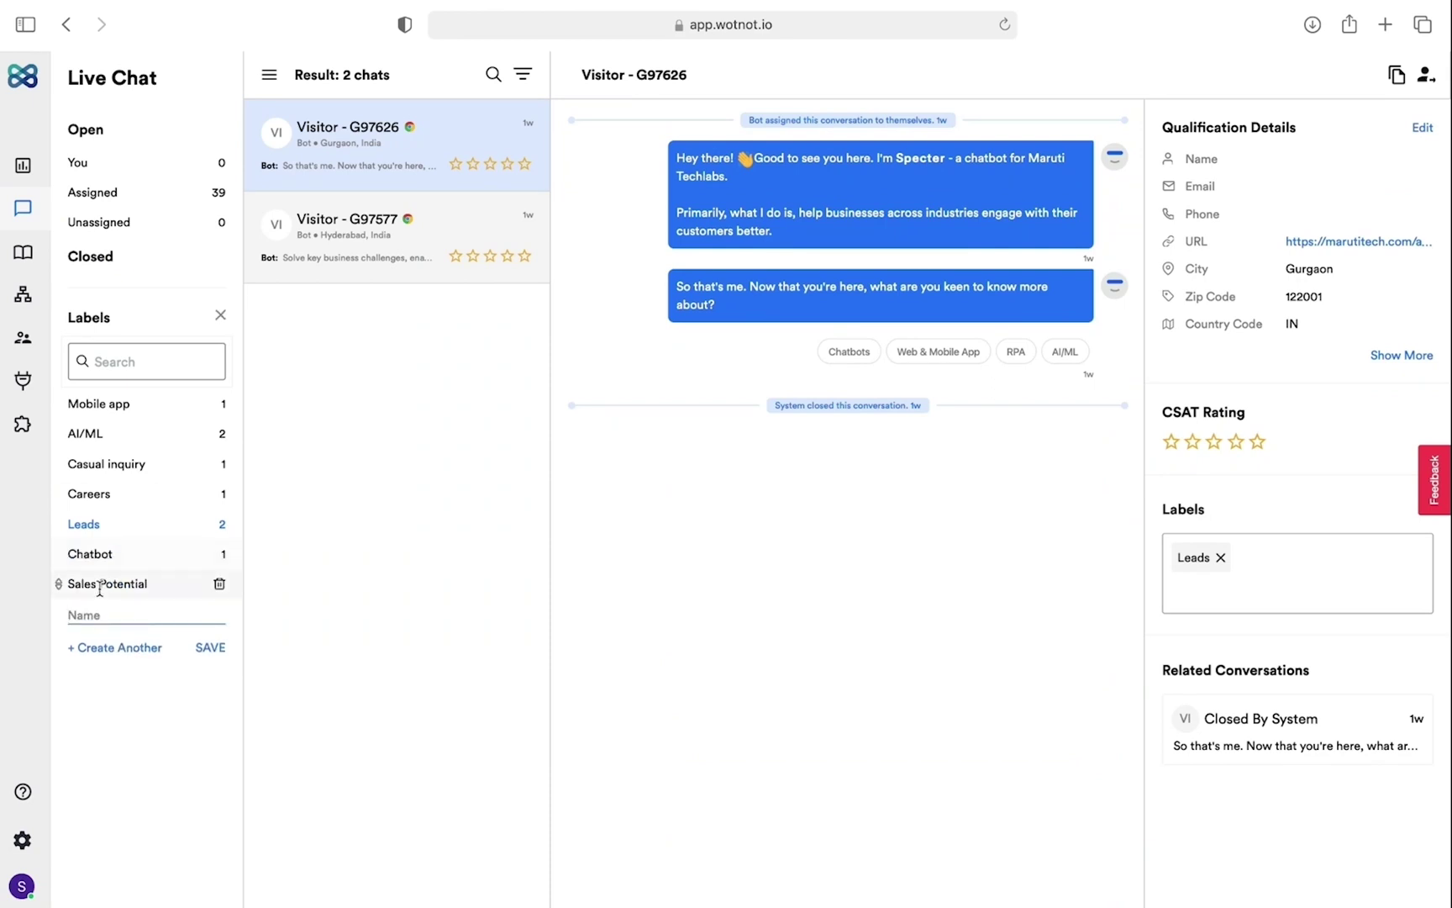
{"action": "left_click", "coordinate": [220, 317]}
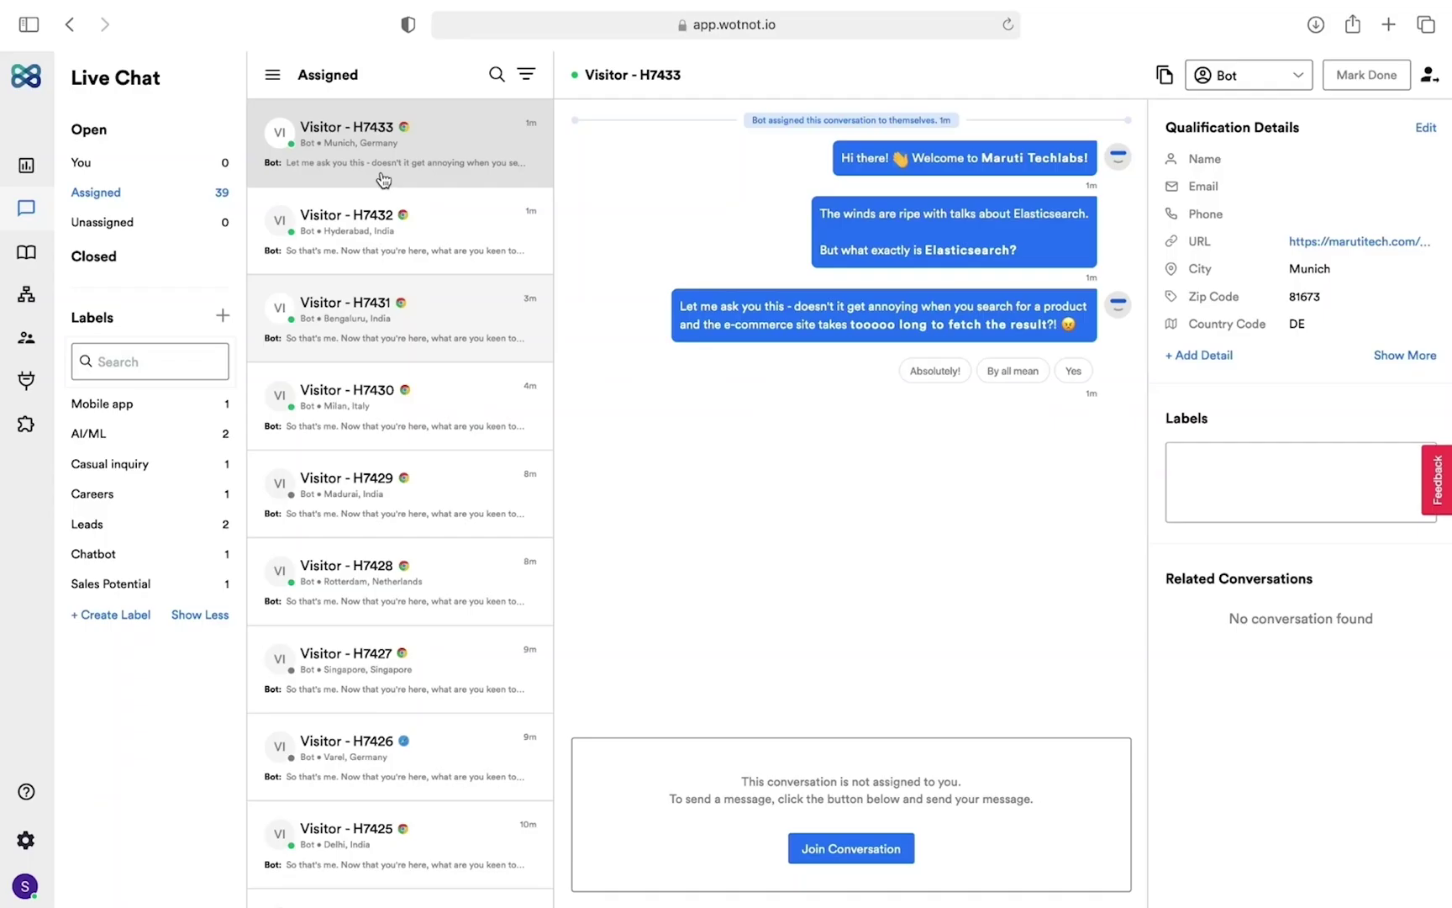
Step: Open the You inbox showing the 4 conversations assigned to you
{"action": "left_click", "coordinate": [165, 166]}
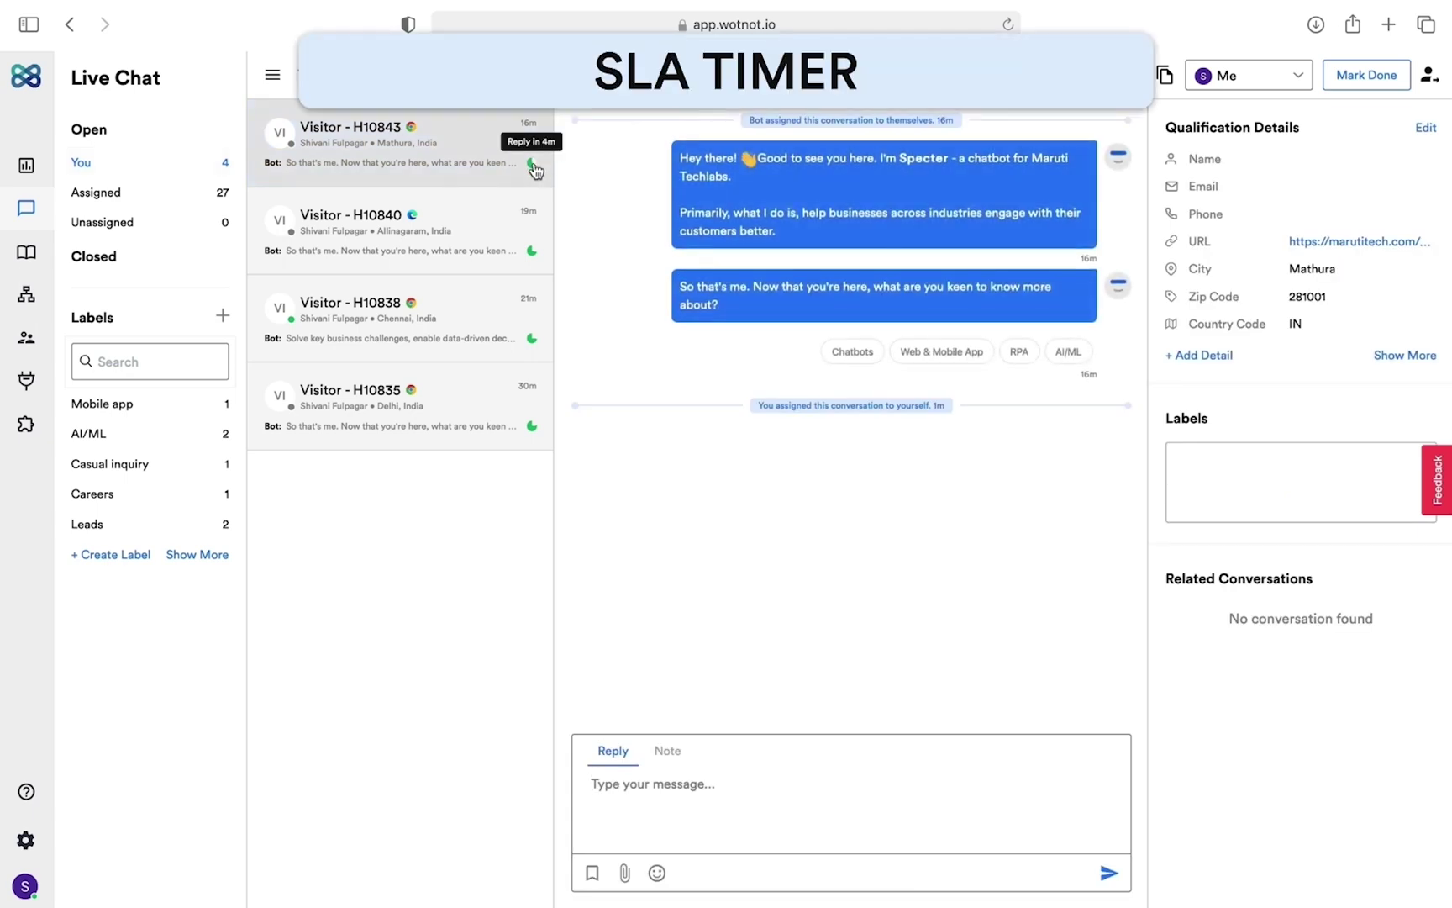
Step: Check the SLA reply timers on your chats, then return to the Assigned inbox
{"action": "mouse_move", "coordinate": [534, 255]}
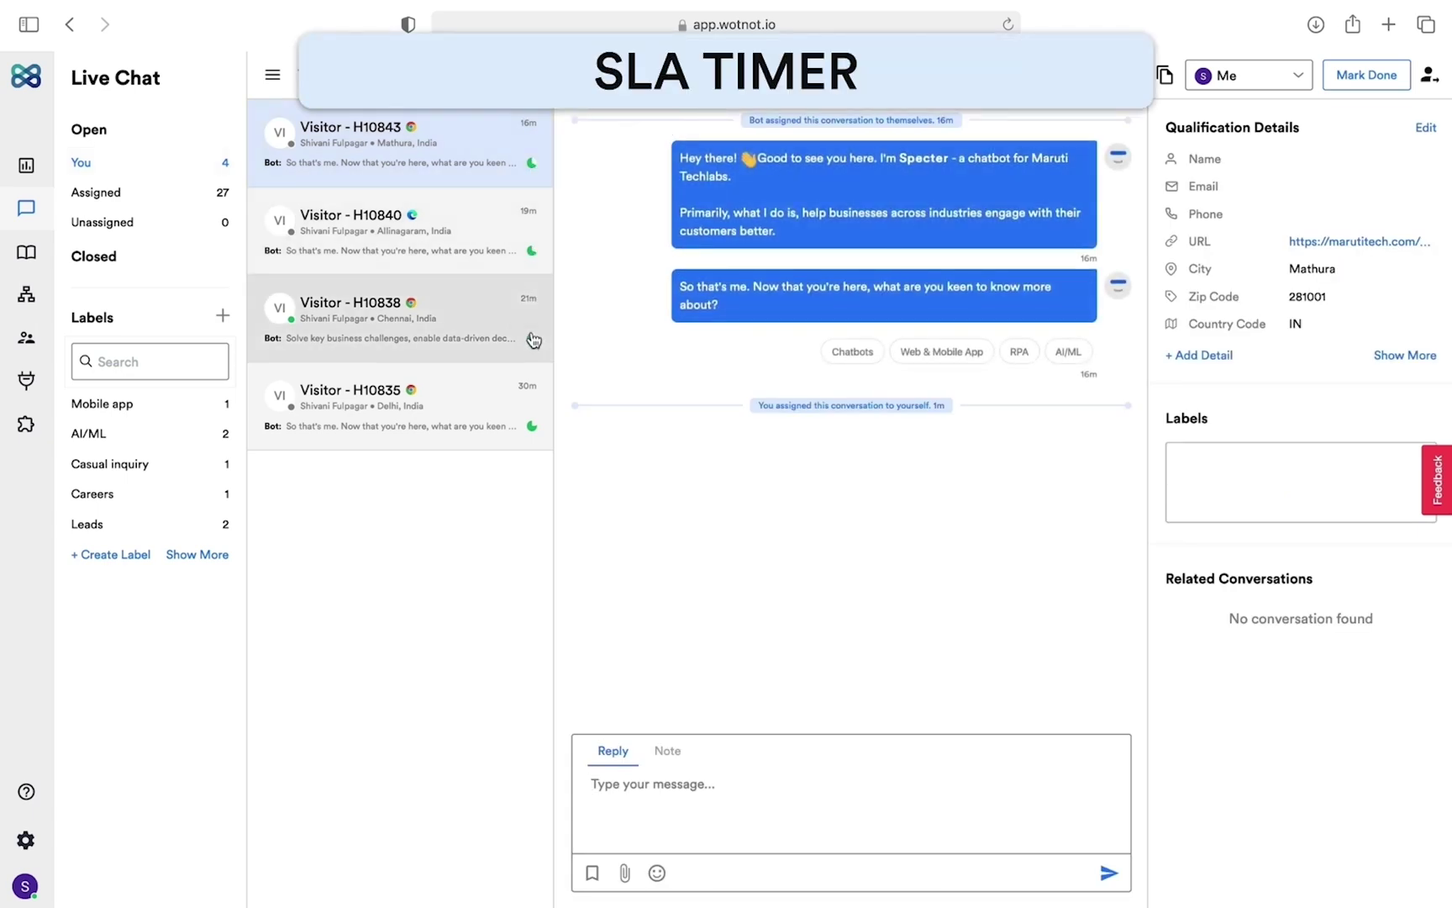
{"action": "mouse_move", "coordinate": [533, 430]}
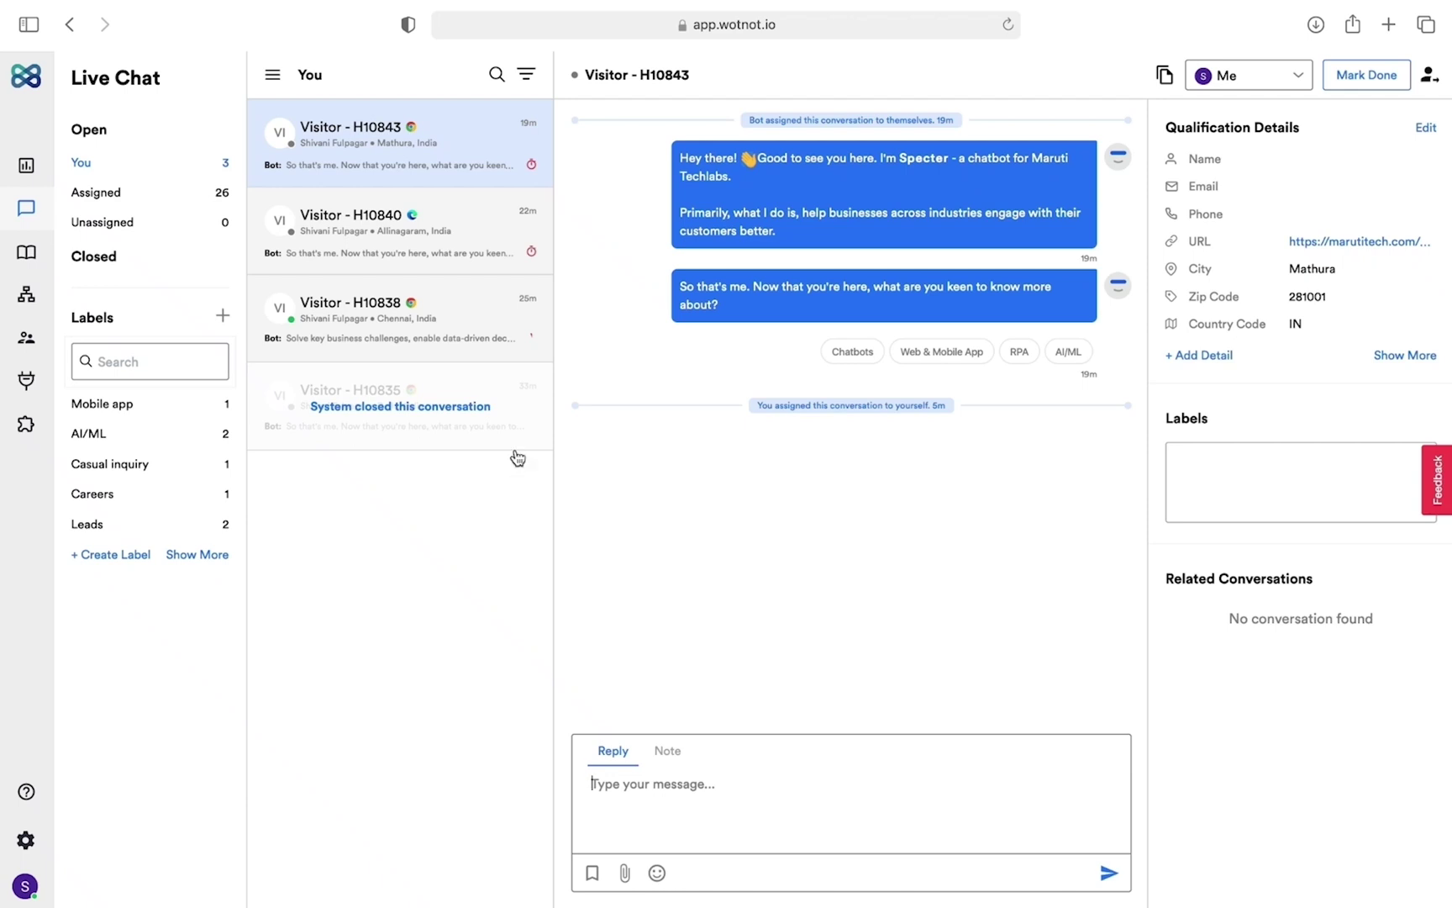
{"action": "mouse_move", "coordinate": [532, 174]}
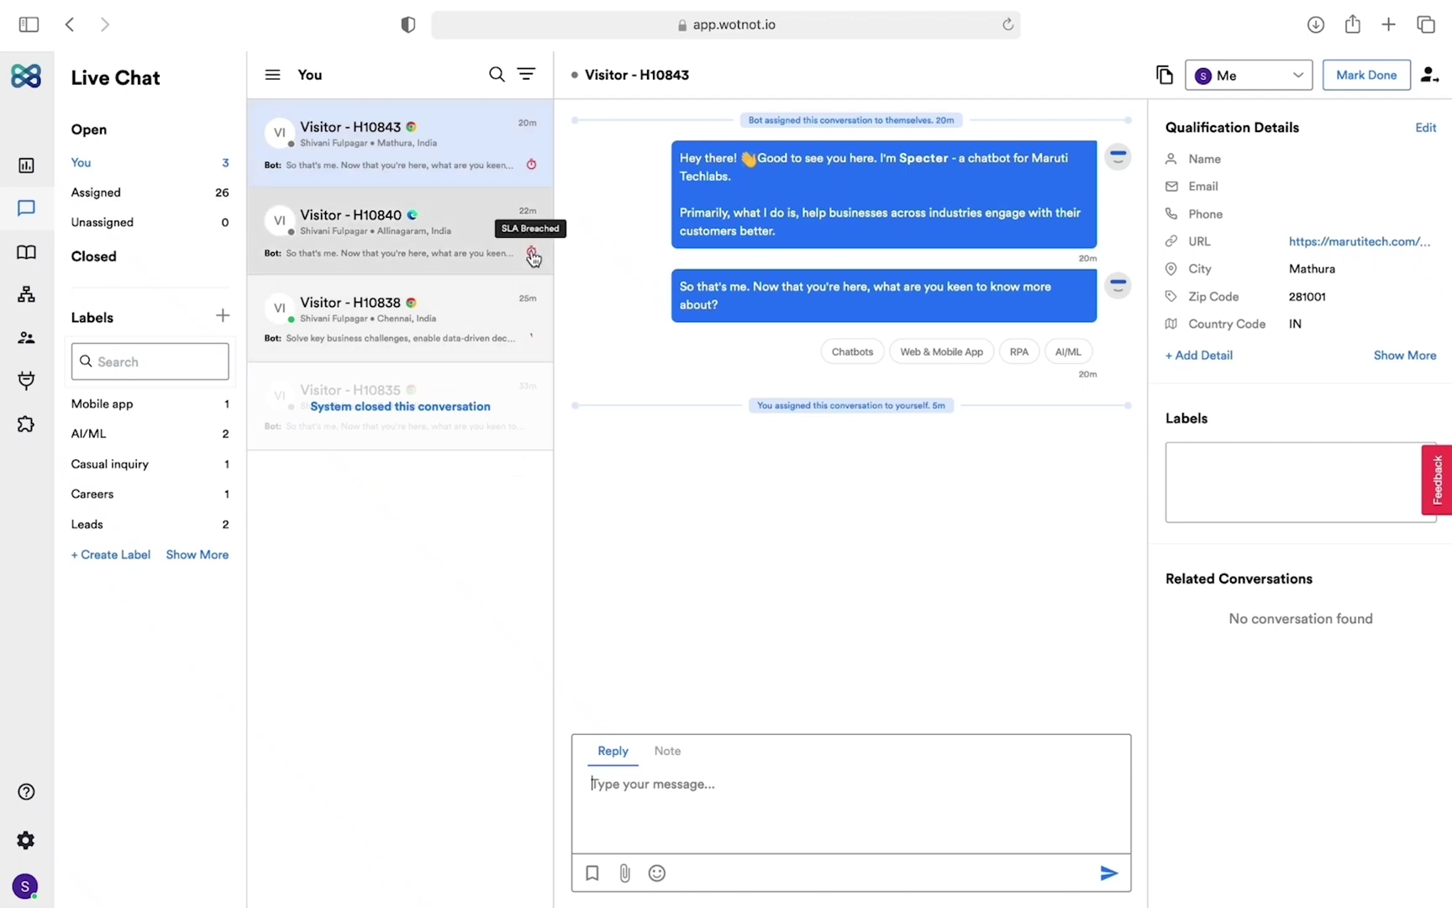
{"action": "left_click", "coordinate": [215, 193]}
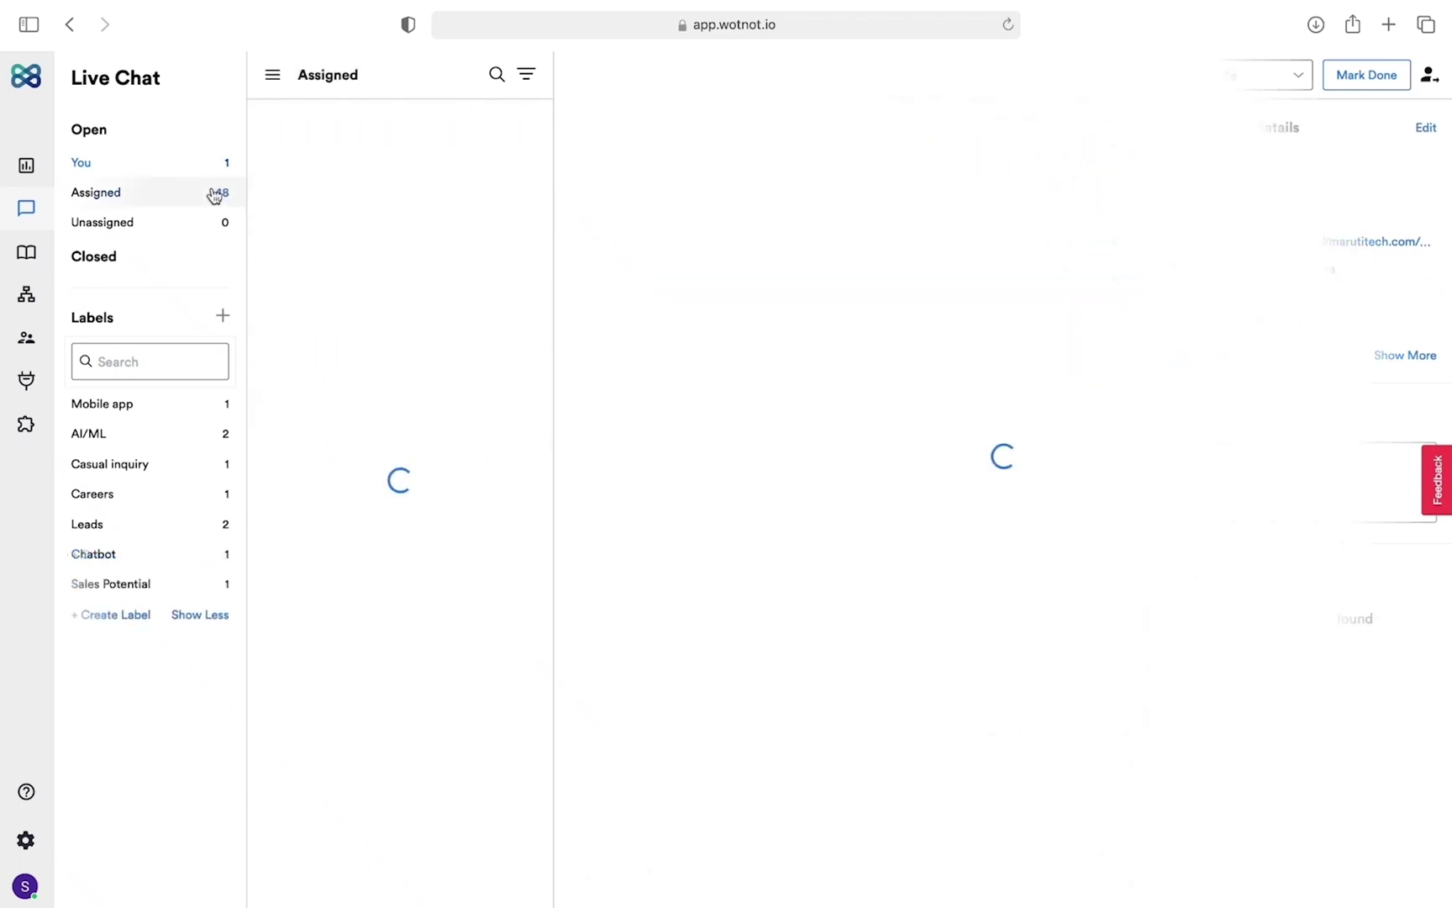
Step: Open the conversation filter options and join Visitor - H2489's bot conversation
{"action": "left_click", "coordinate": [527, 81]}
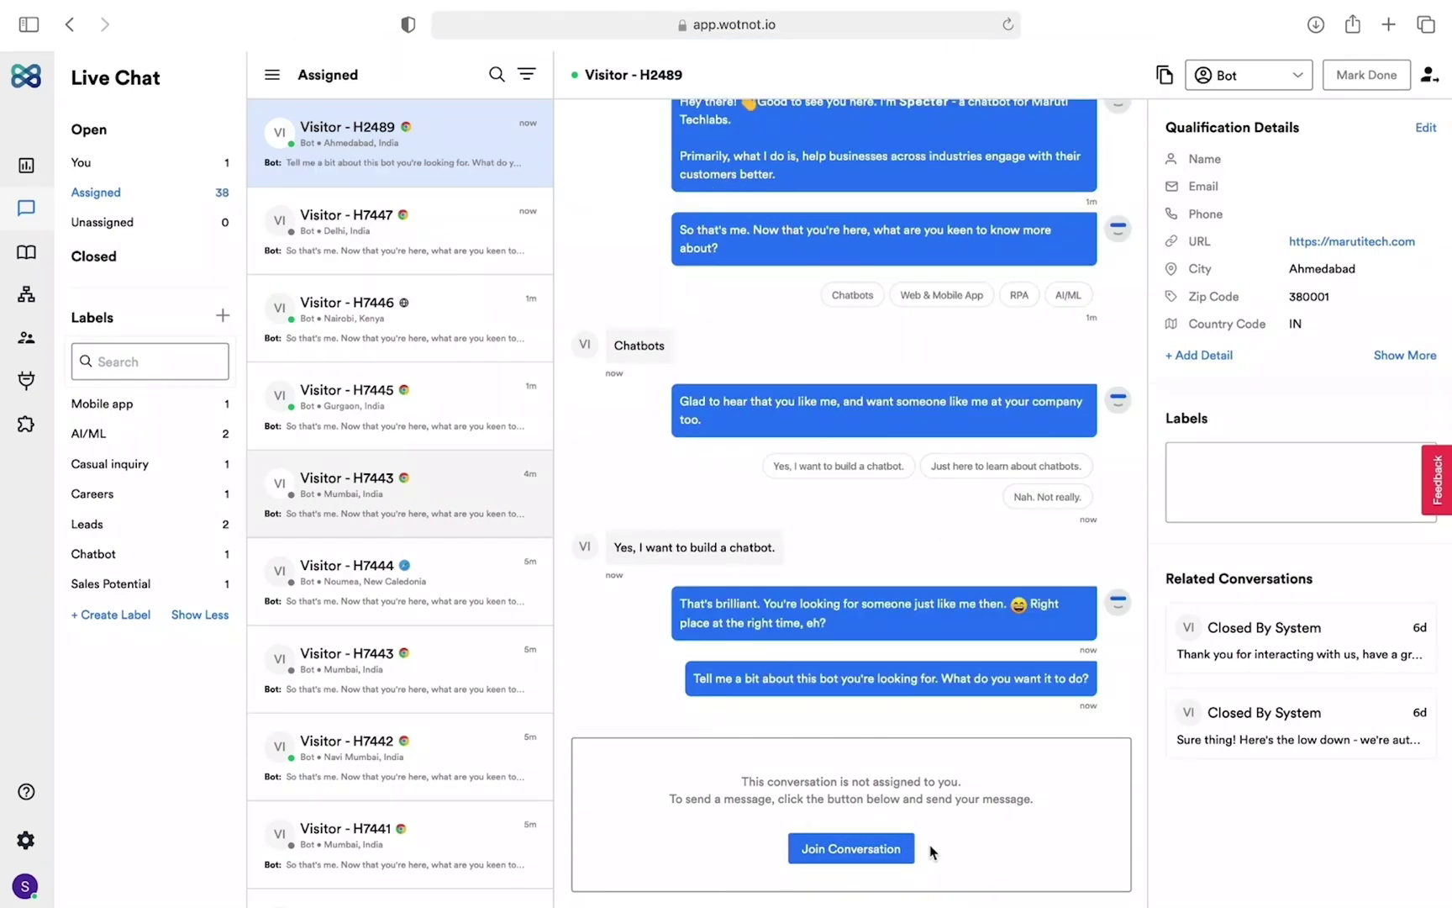
{"action": "left_click", "coordinate": [874, 847]}
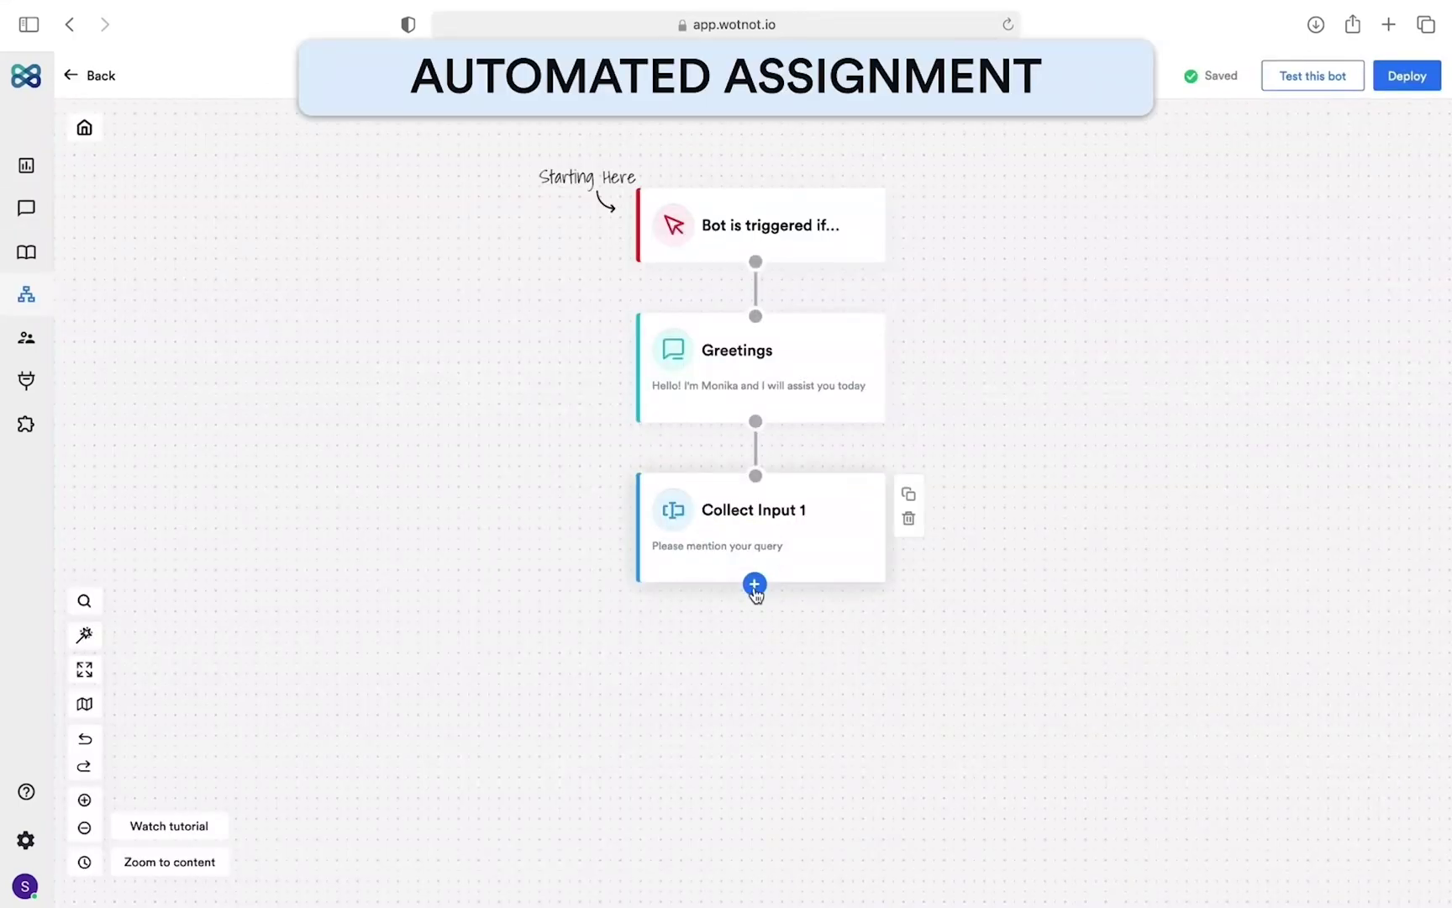
Step: Insert a Human Handover 1 block below Collect Input 1 and set its transfer team to Sales
{"action": "left_click", "coordinate": [755, 583]}
{"action": "scroll", "coordinate": [714, 790], "scroll_direction": "down", "scroll_amount": 2}
{"action": "scroll", "coordinate": [715, 790], "scroll_direction": "down", "scroll_amount": 7}
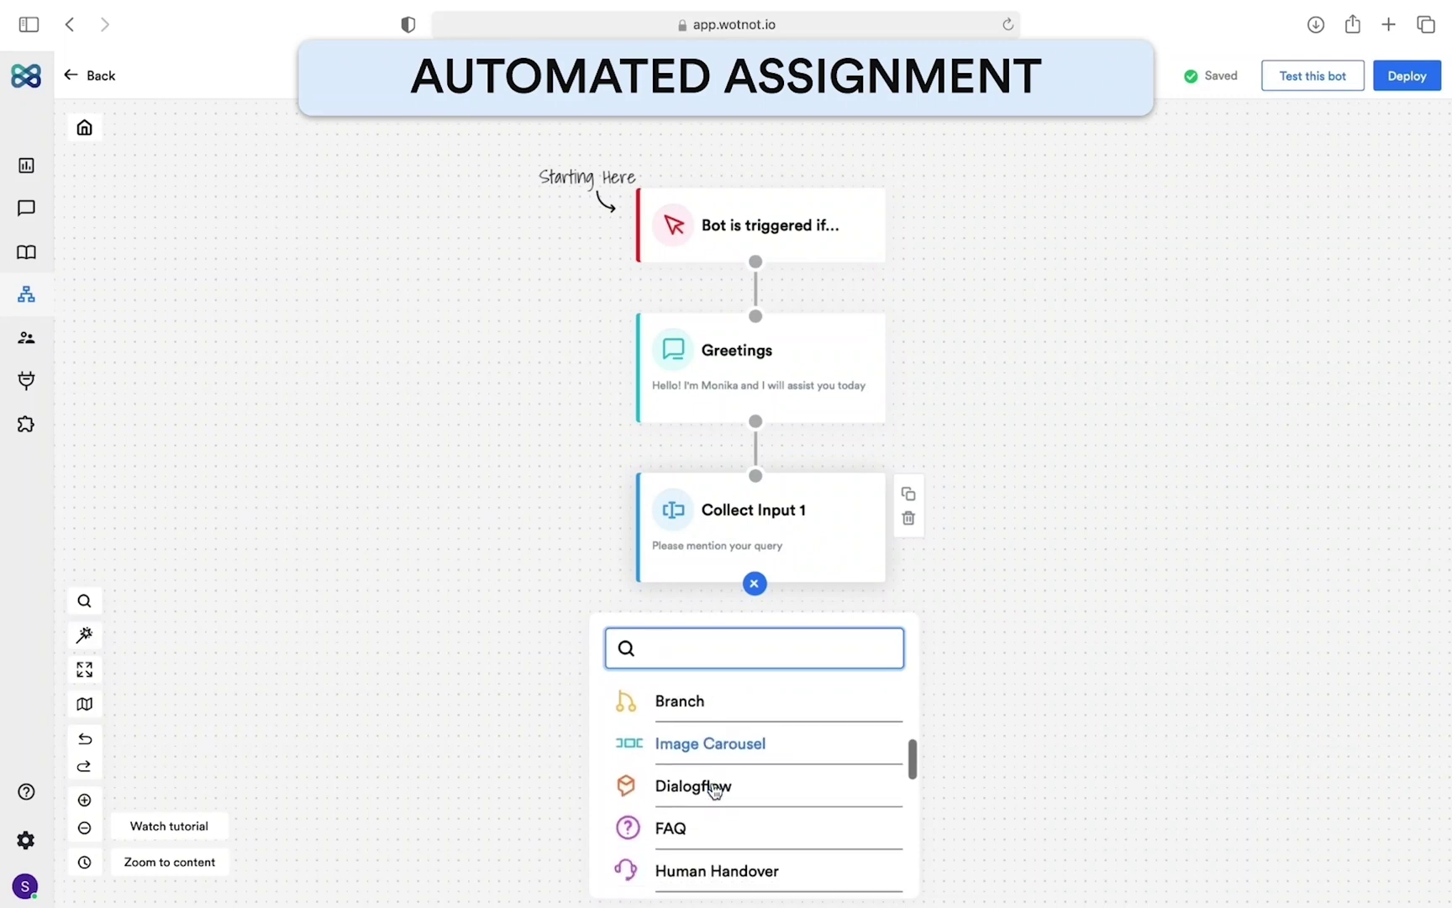
{"action": "left_click", "coordinate": [719, 746]}
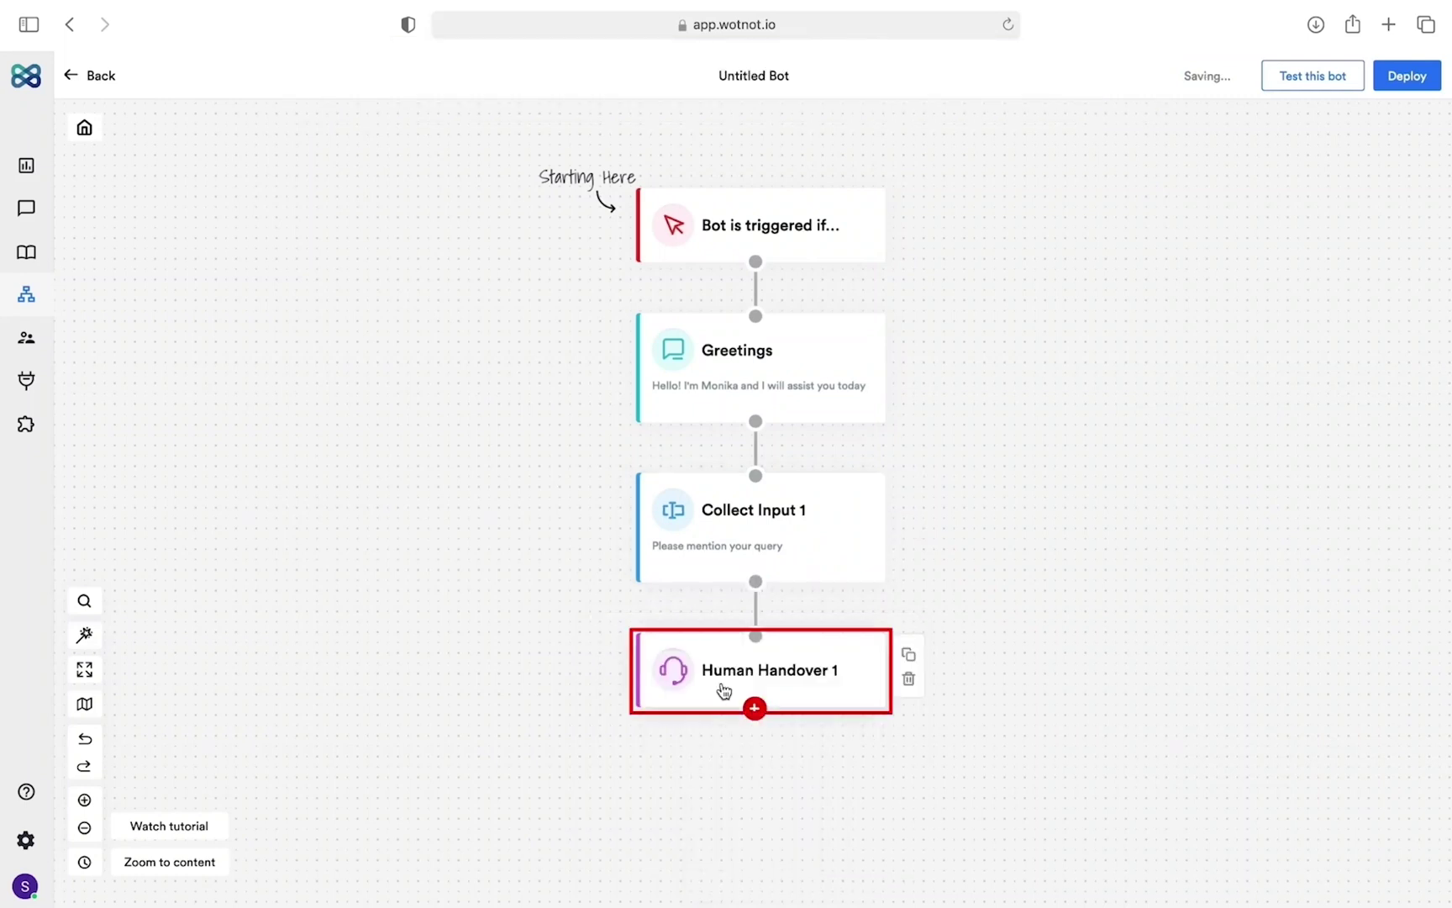
{"action": "left_click", "coordinate": [758, 668]}
{"action": "left_click", "coordinate": [1368, 338]}
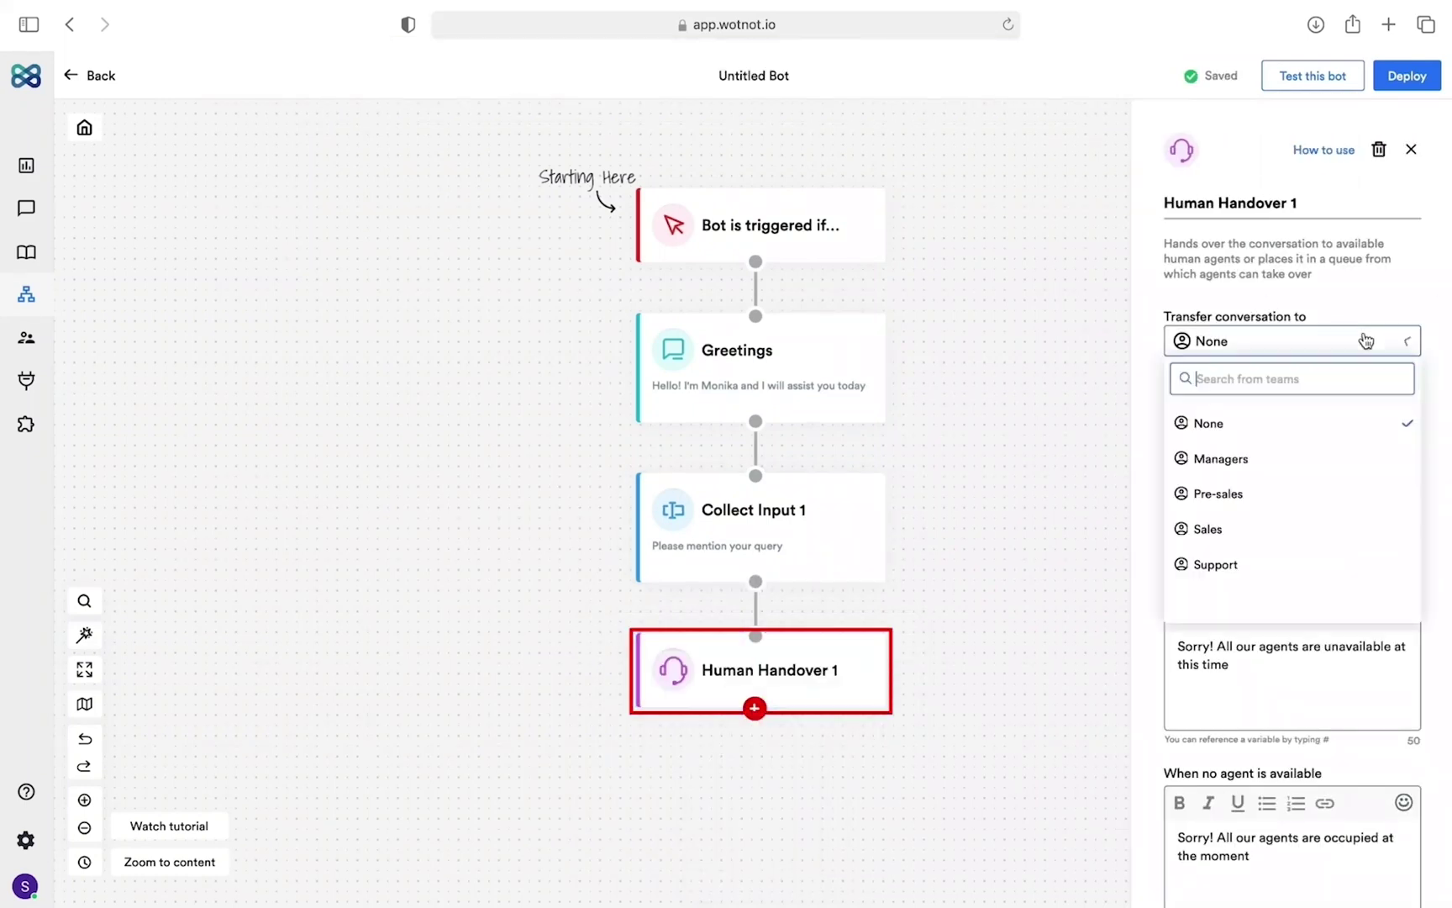
{"action": "left_click", "coordinate": [1208, 529]}
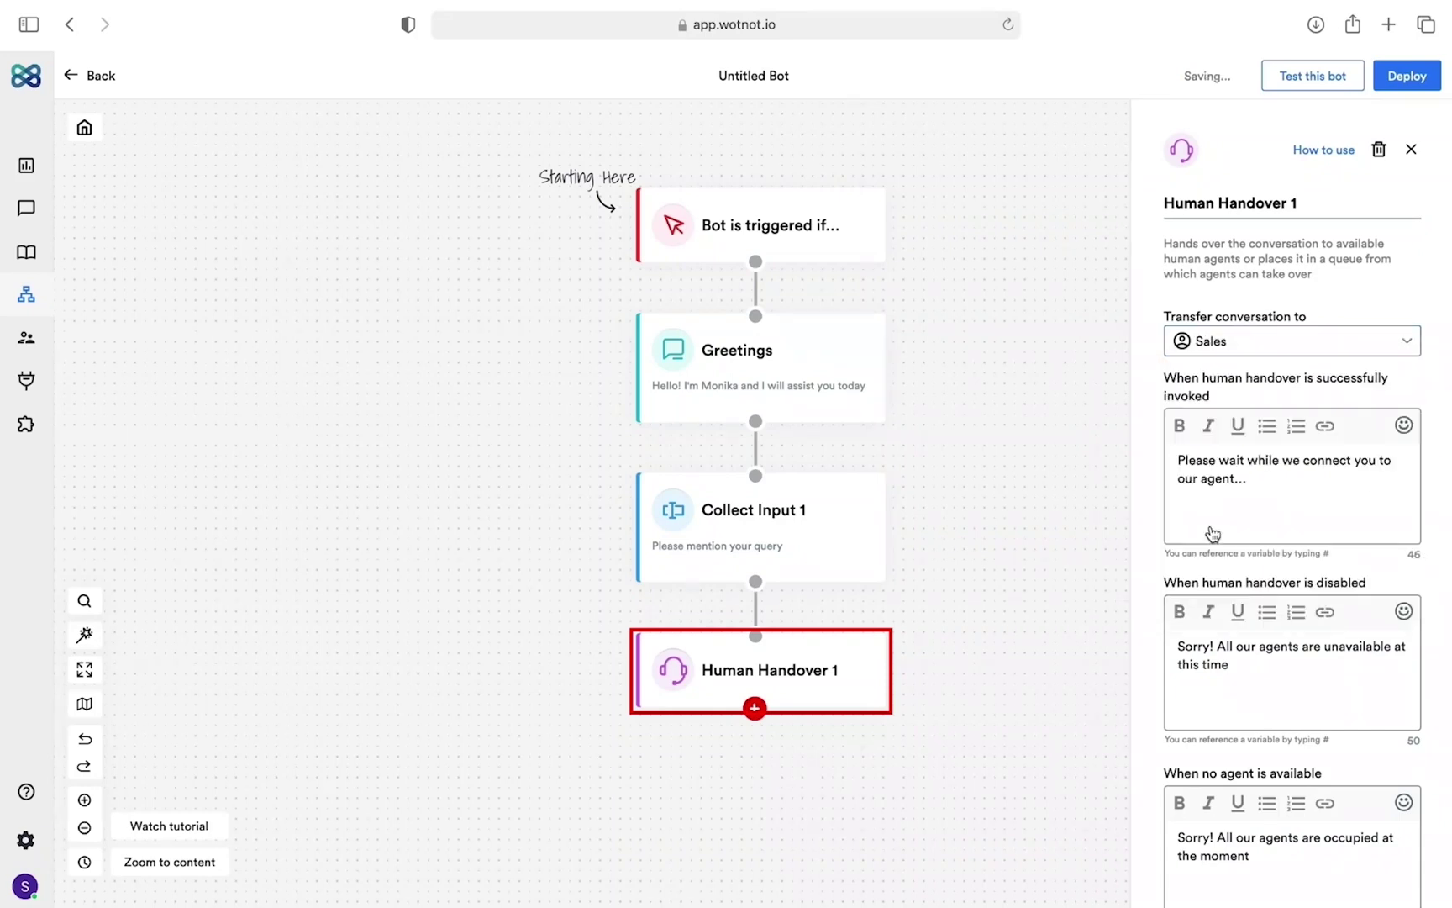
{"action": "scroll", "coordinate": [1212, 532], "scroll_direction": "down", "scroll_amount": 4}
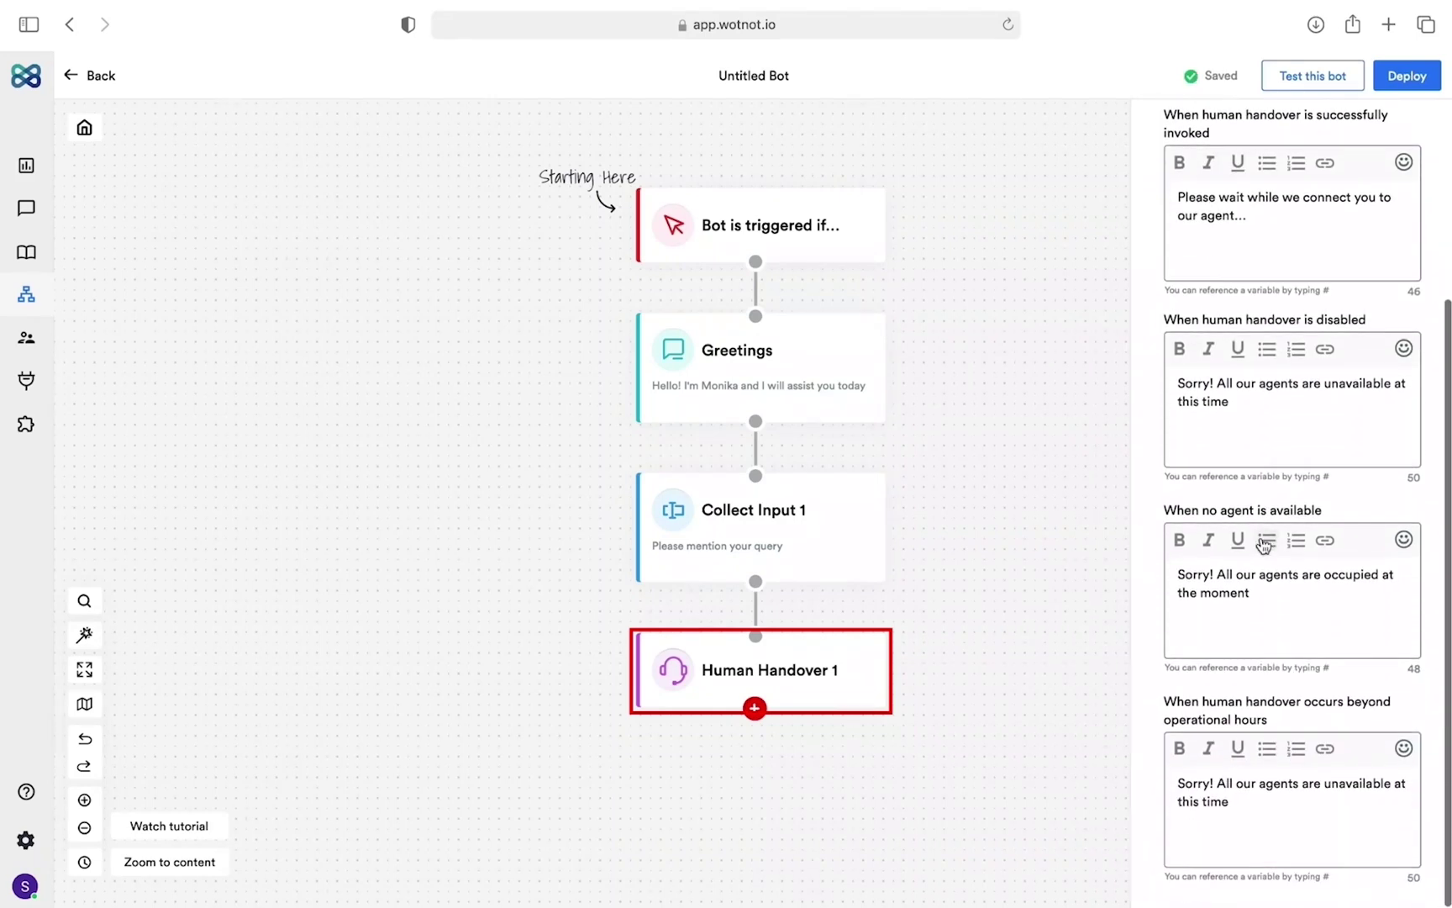
{"action": "scroll", "coordinate": [1216, 545], "scroll_direction": "up", "scroll_amount": 5}
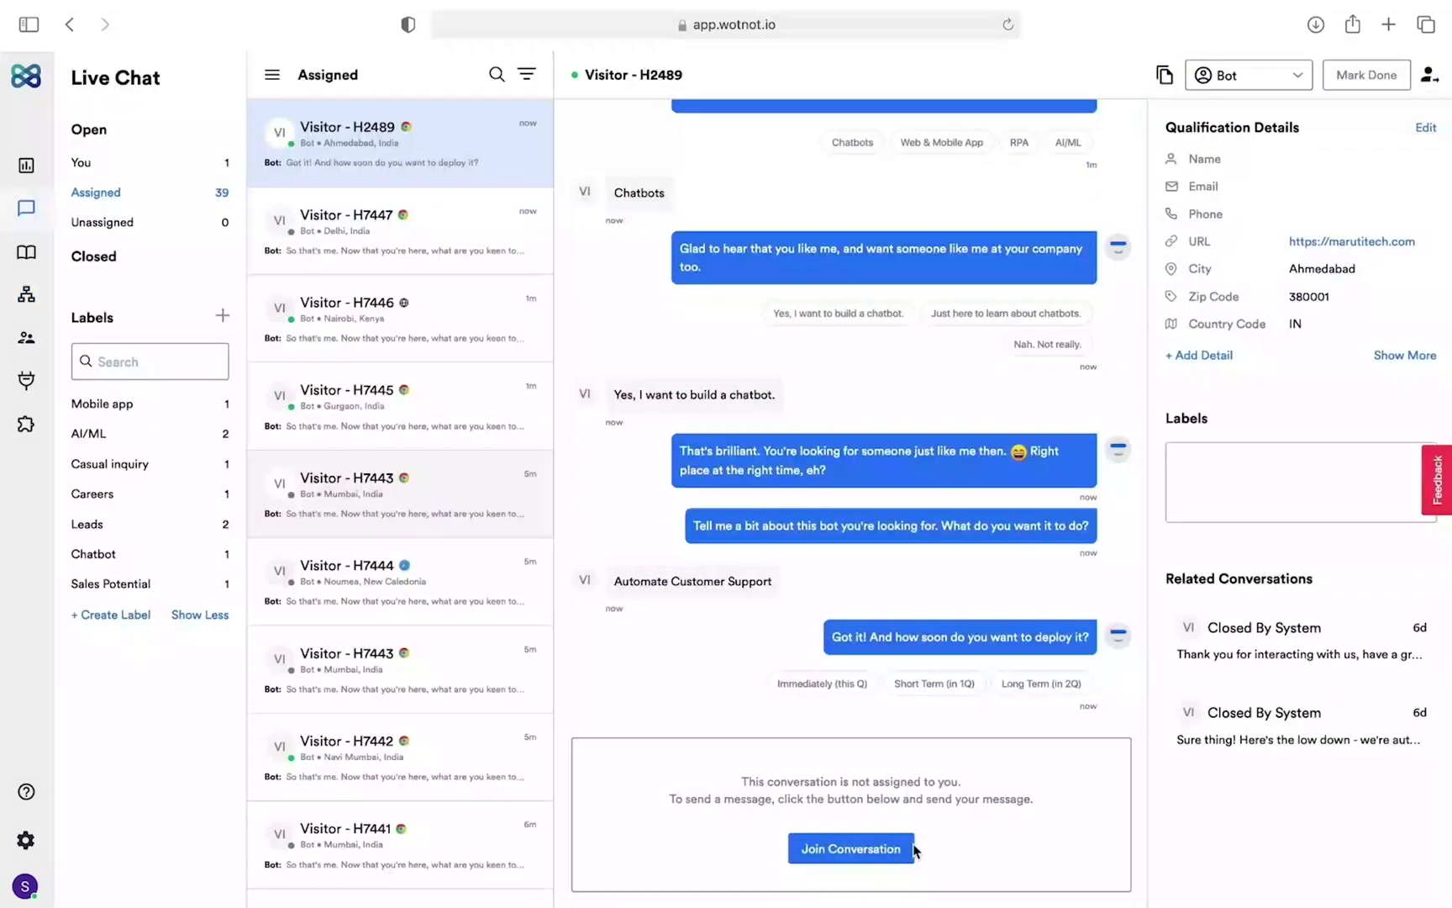
Step: Join Visitor H2489's chat, view the Team assignee options, then browse the Teams and Teammates settings
{"action": "left_click", "coordinate": [869, 847]}
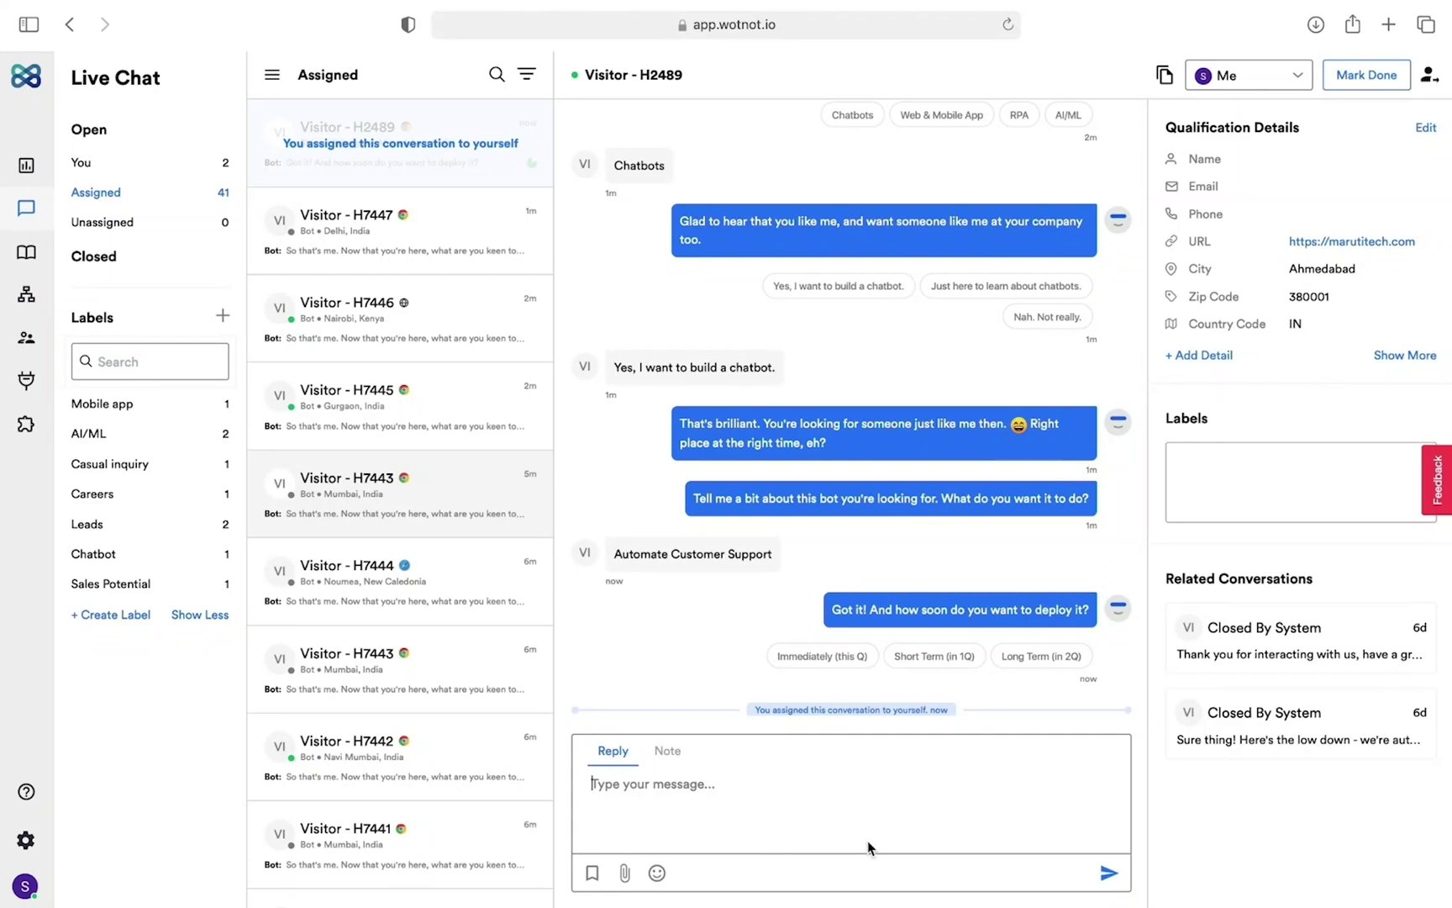
{"action": "left_click", "coordinate": [1304, 82]}
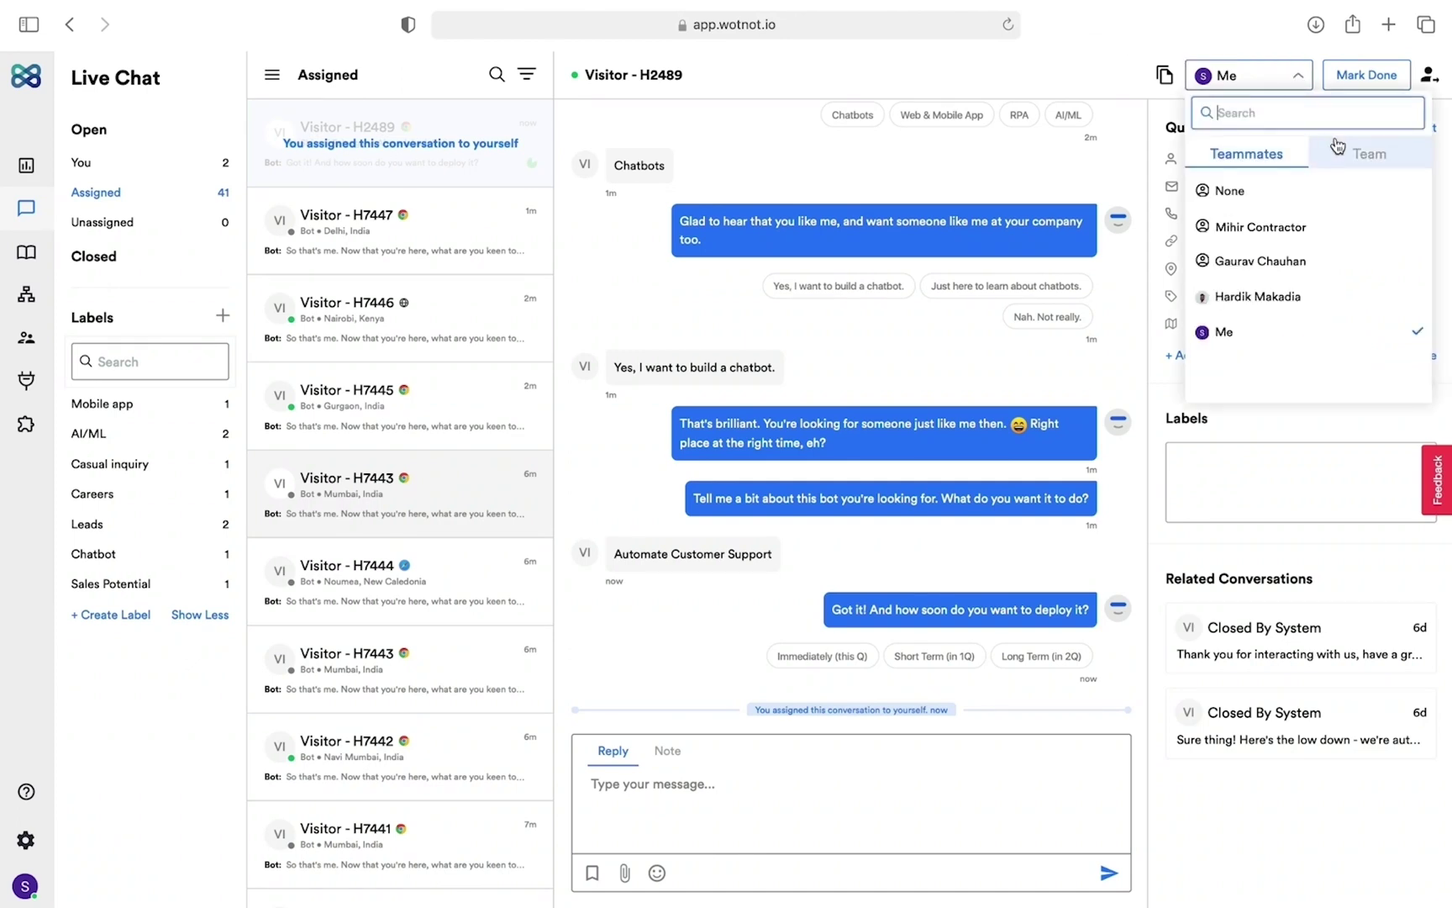
{"action": "left_click", "coordinate": [1366, 154]}
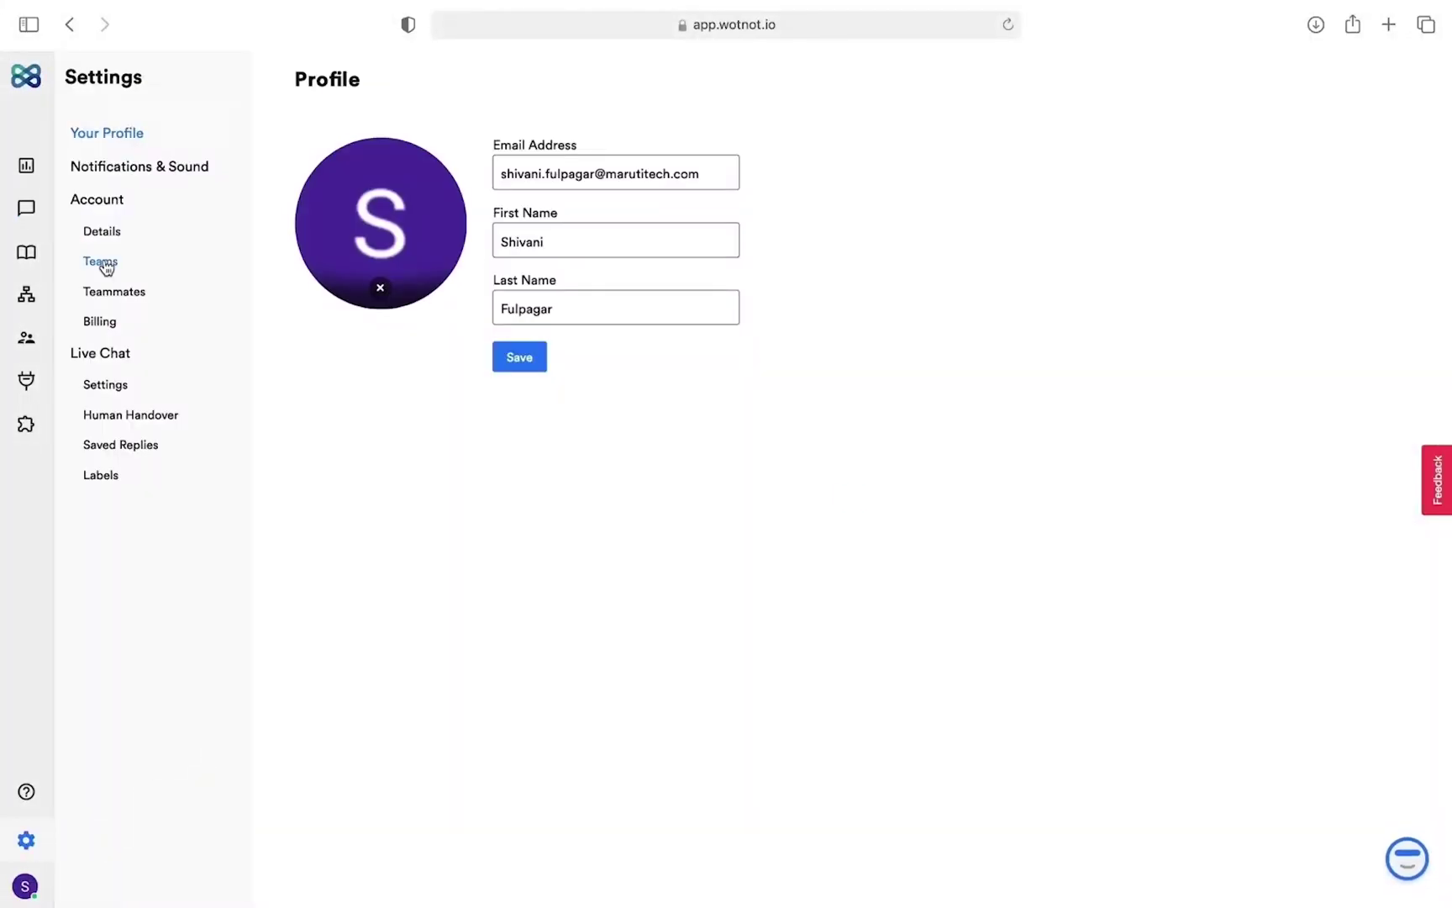
{"action": "left_click", "coordinate": [101, 262]}
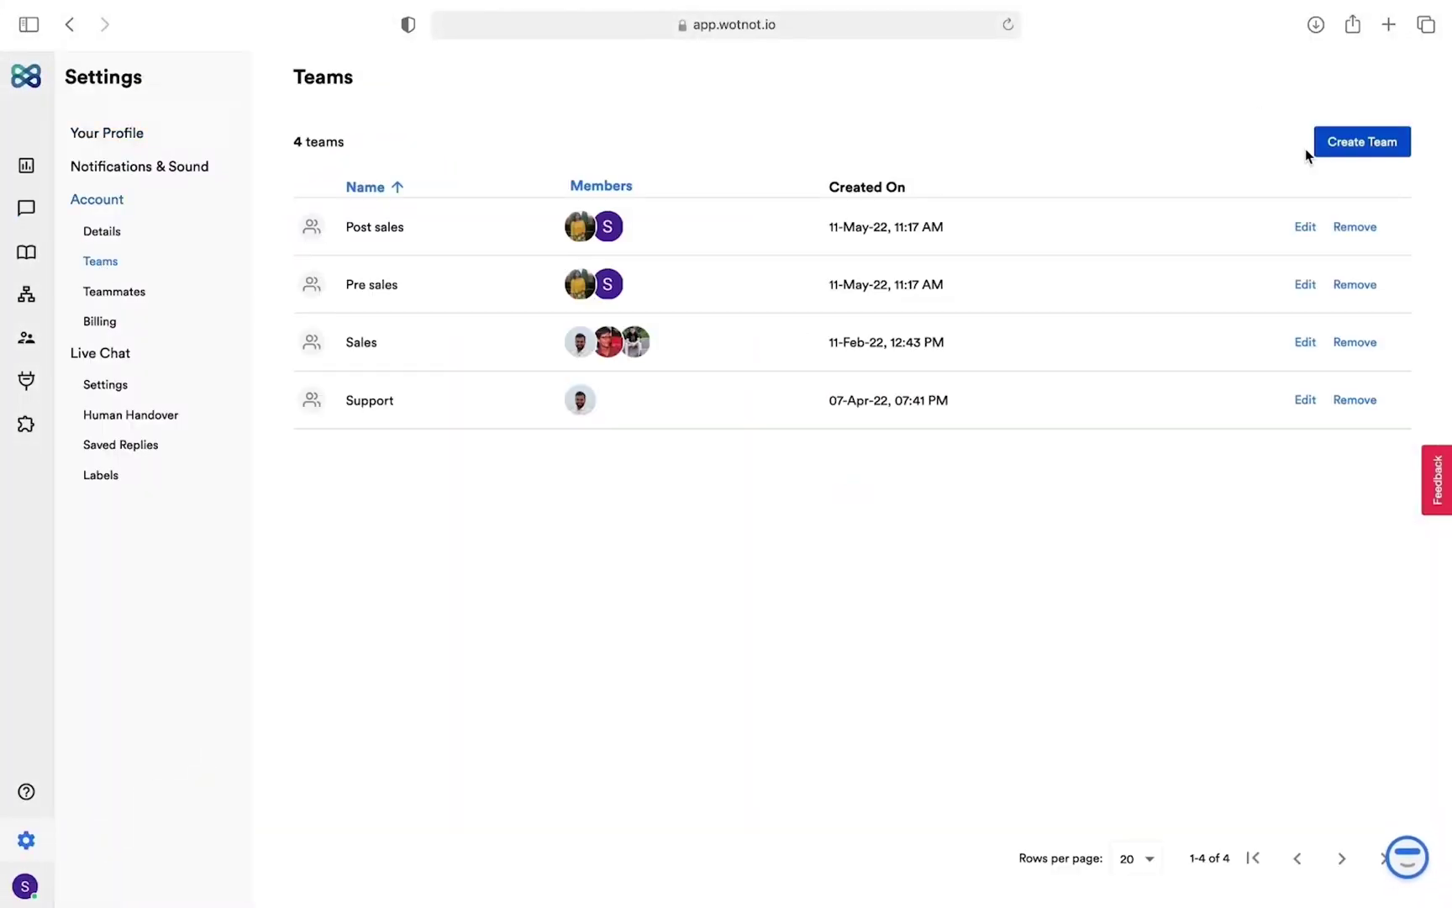
{"action": "left_click", "coordinate": [114, 292]}
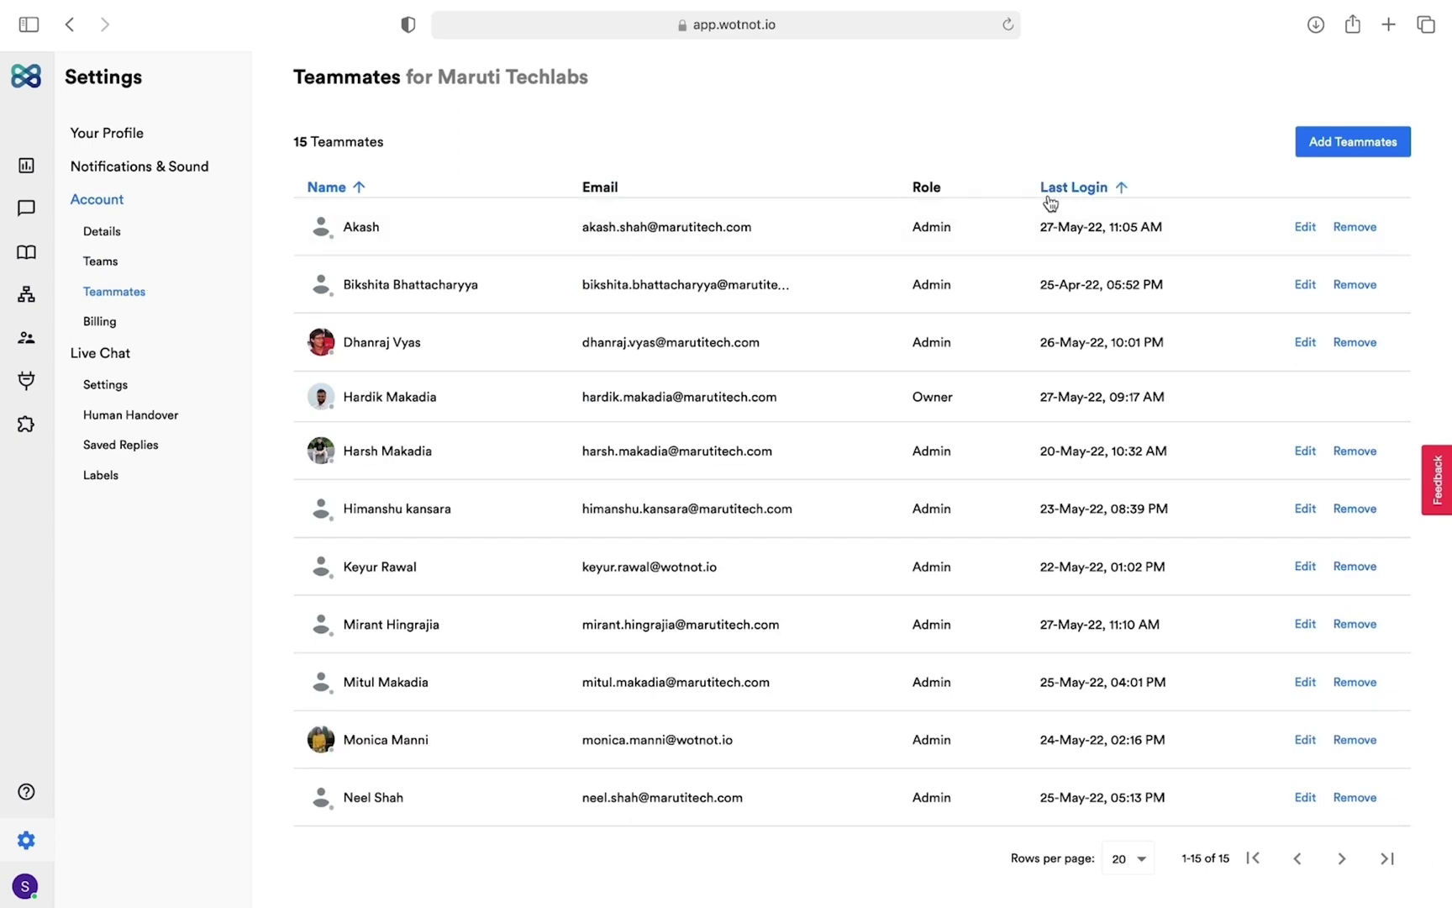
Step: Send the Customer support saved reply to Visitor - H2489
{"action": "scroll", "coordinate": [840, 574], "scroll_direction": "down", "scroll_amount": 3}
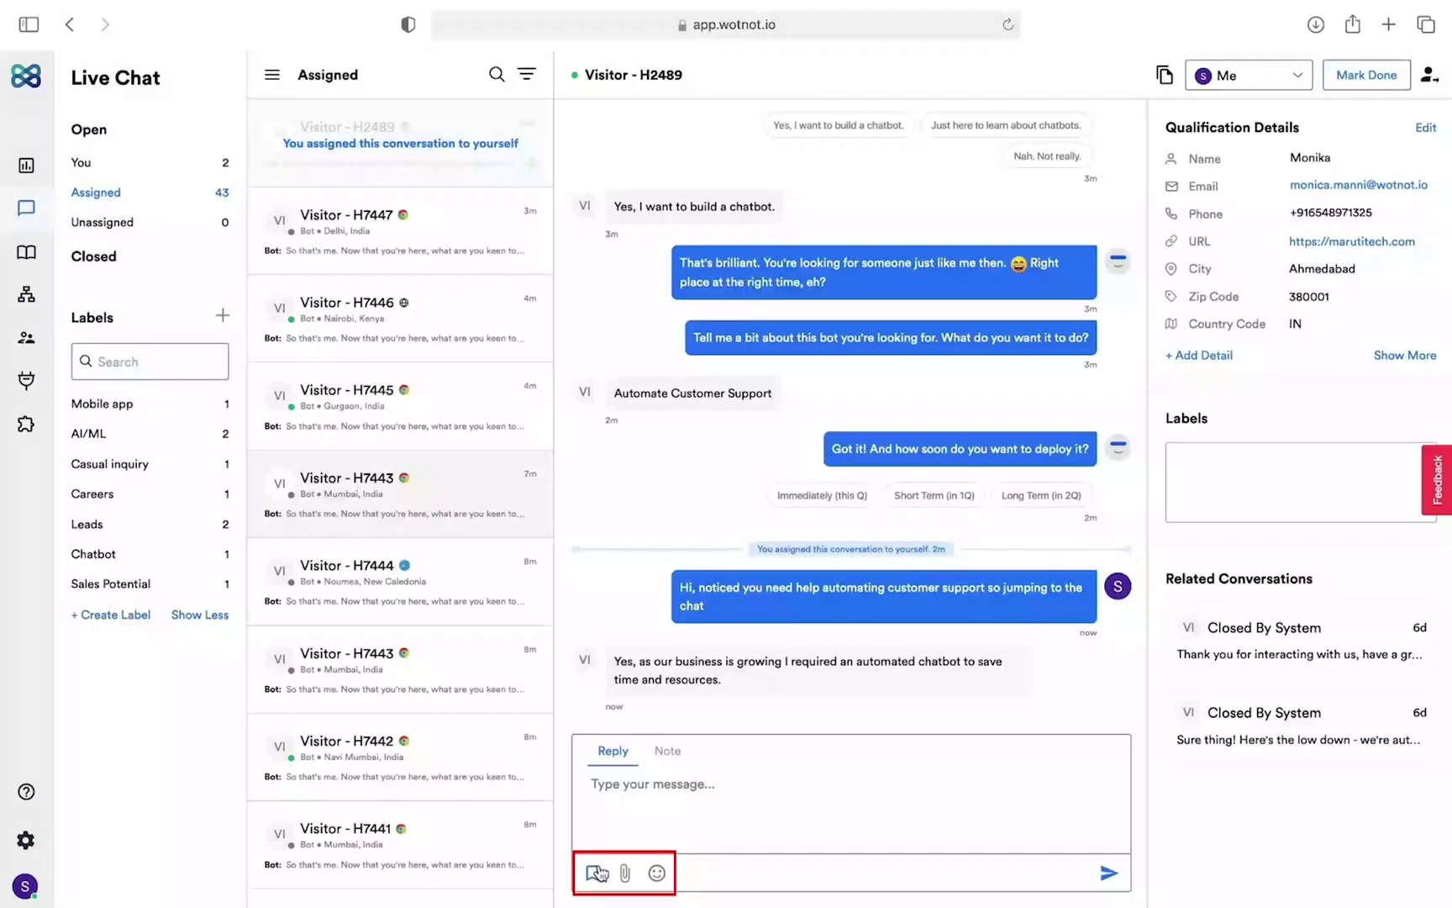
{"action": "left_click", "coordinate": [593, 873]}
{"action": "scroll", "coordinate": [726, 755], "scroll_direction": "down", "scroll_amount": 5}
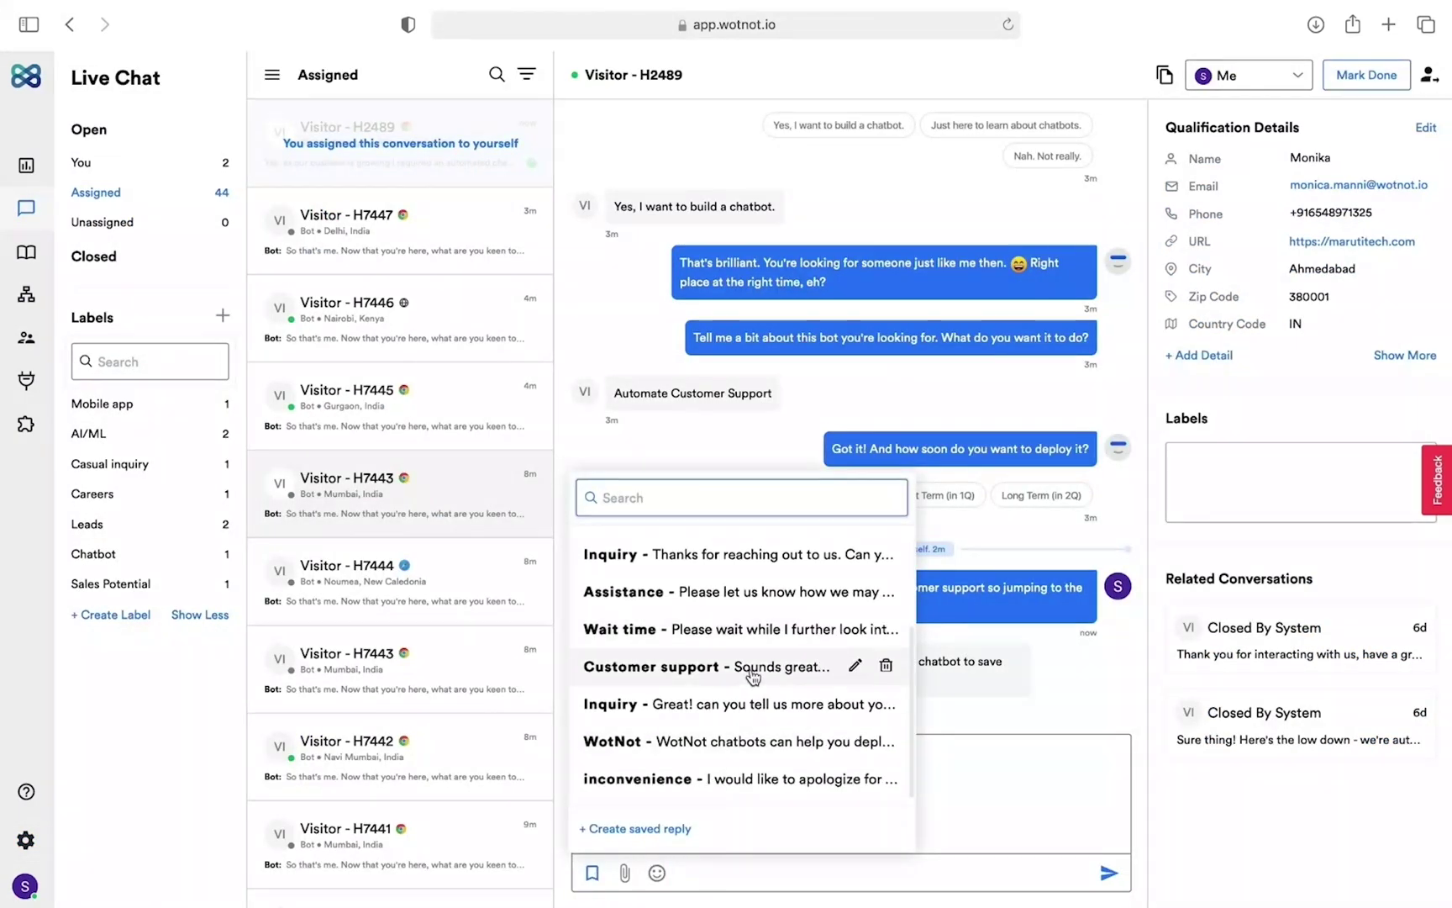
{"action": "left_click", "coordinate": [714, 664]}
{"action": "key", "text": "Return"}
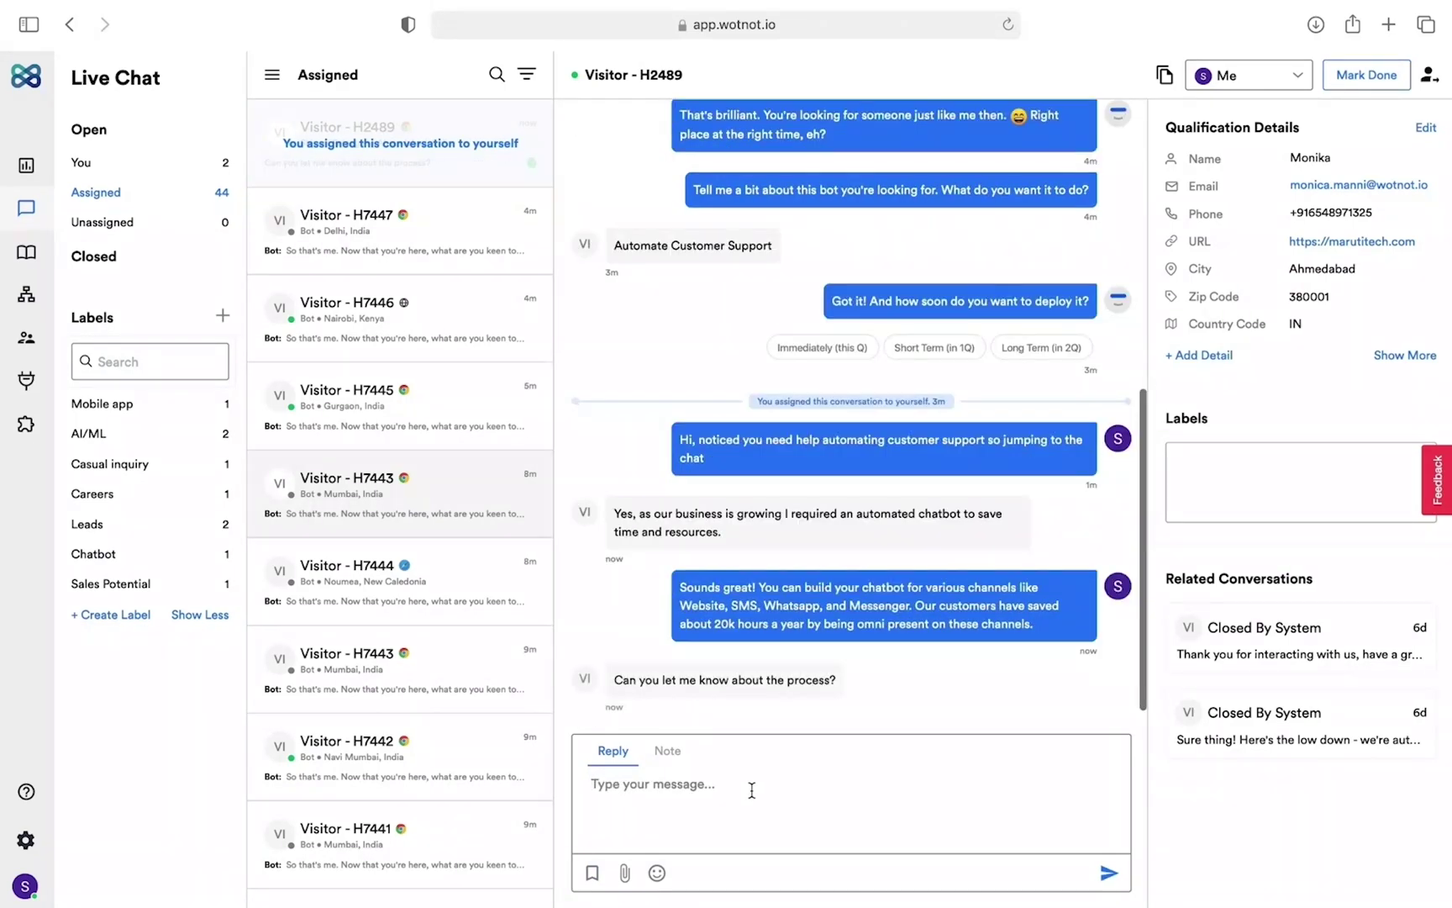
Step: Send the demo-scheduling offer and save it as a saved reply titled 'Schedule a demo'
{"action": "type", "text": "Sure. Would you like to "}
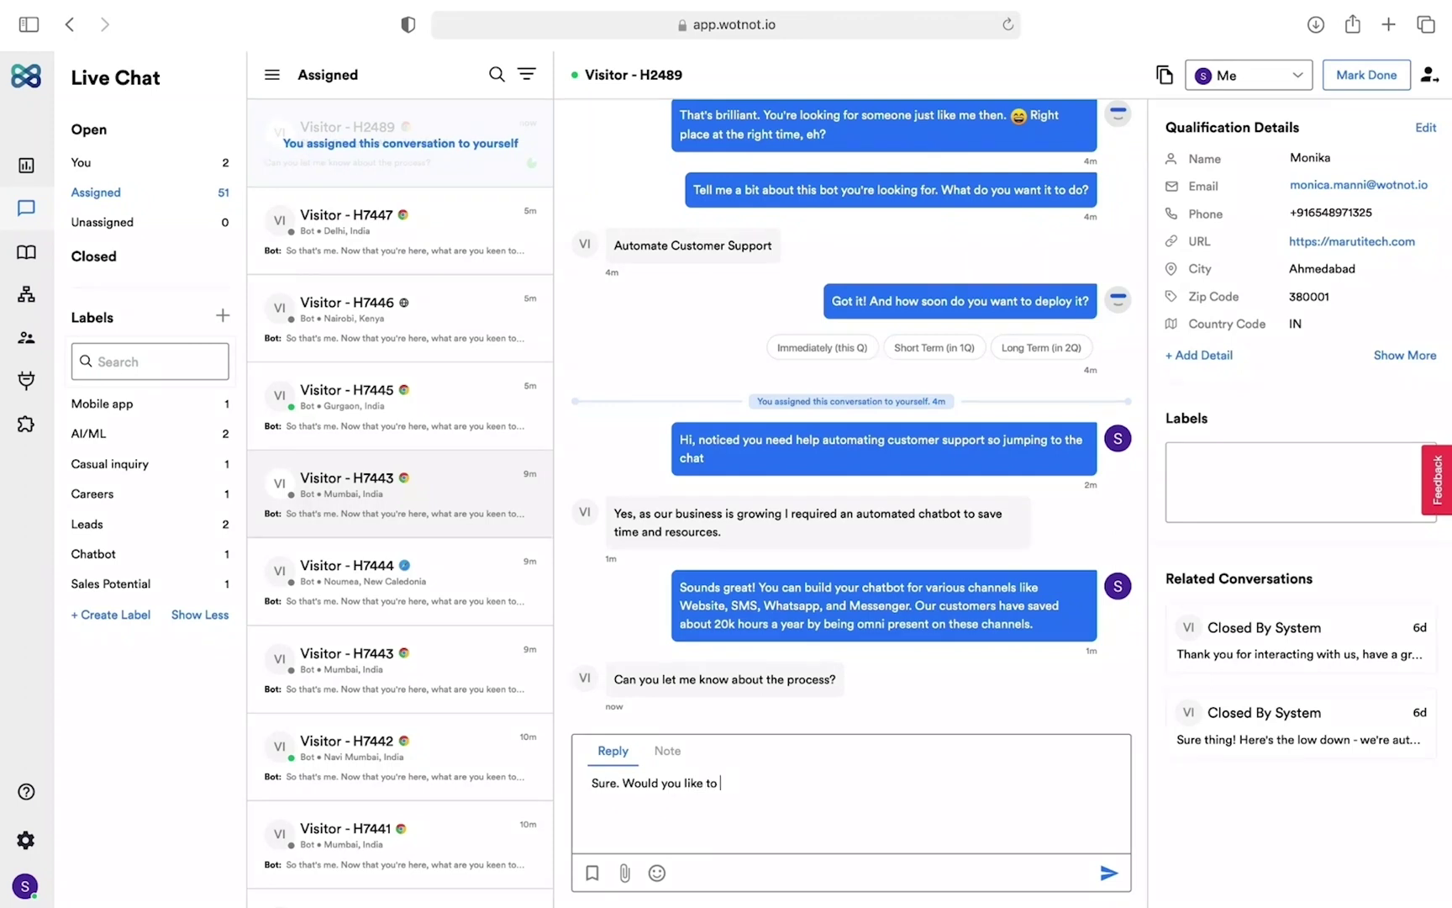
{"action": "type", "text": "schedule a demo with us so that we can explain "}
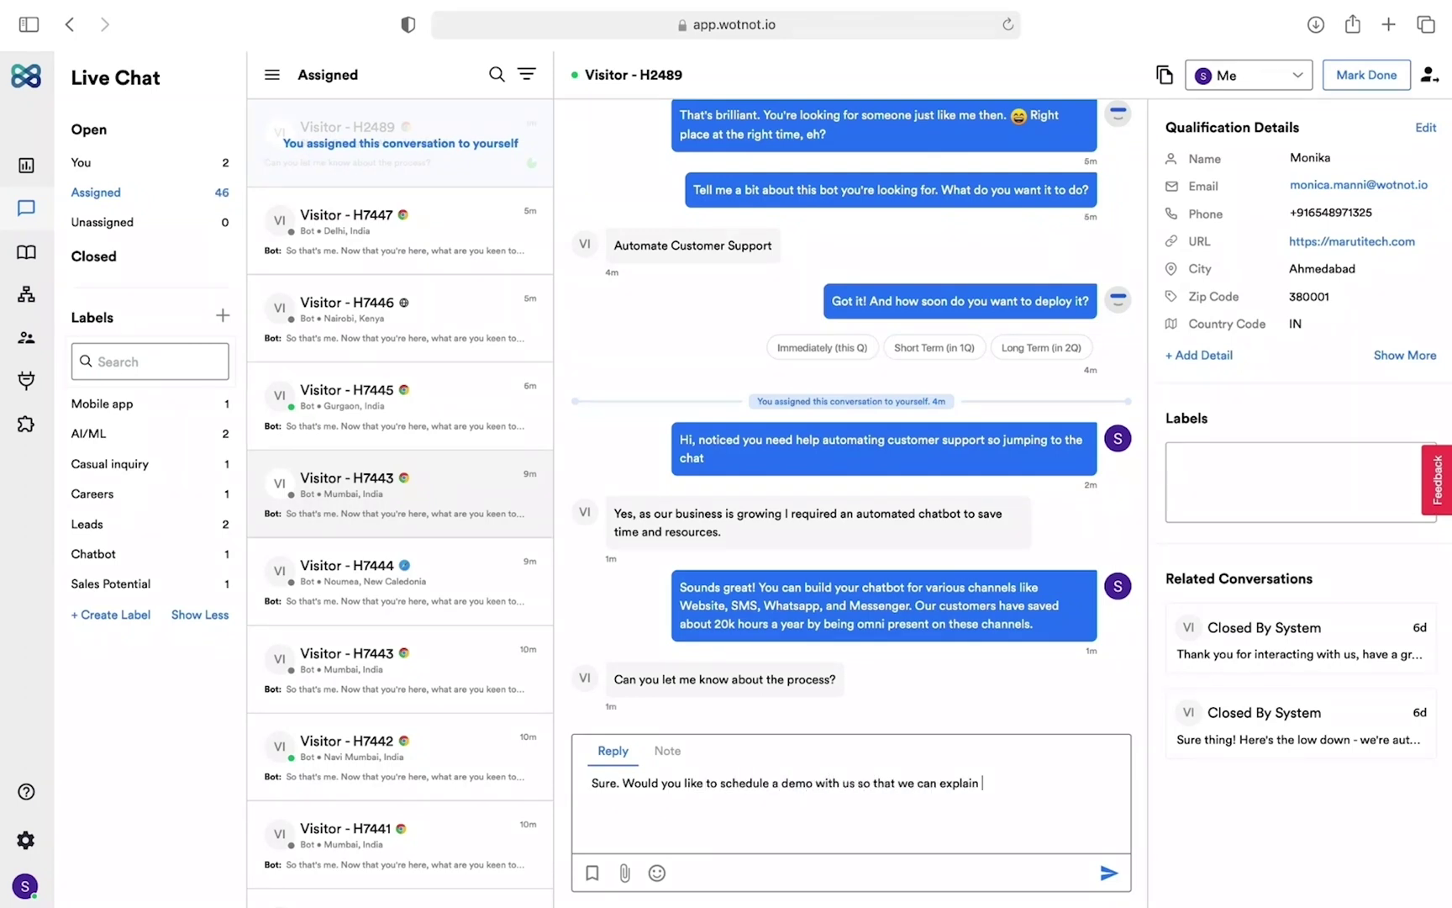
{"action": "type", "text": "you better?"}
{"action": "key", "text": "Return"}
{"action": "left_click", "coordinate": [649, 672]}
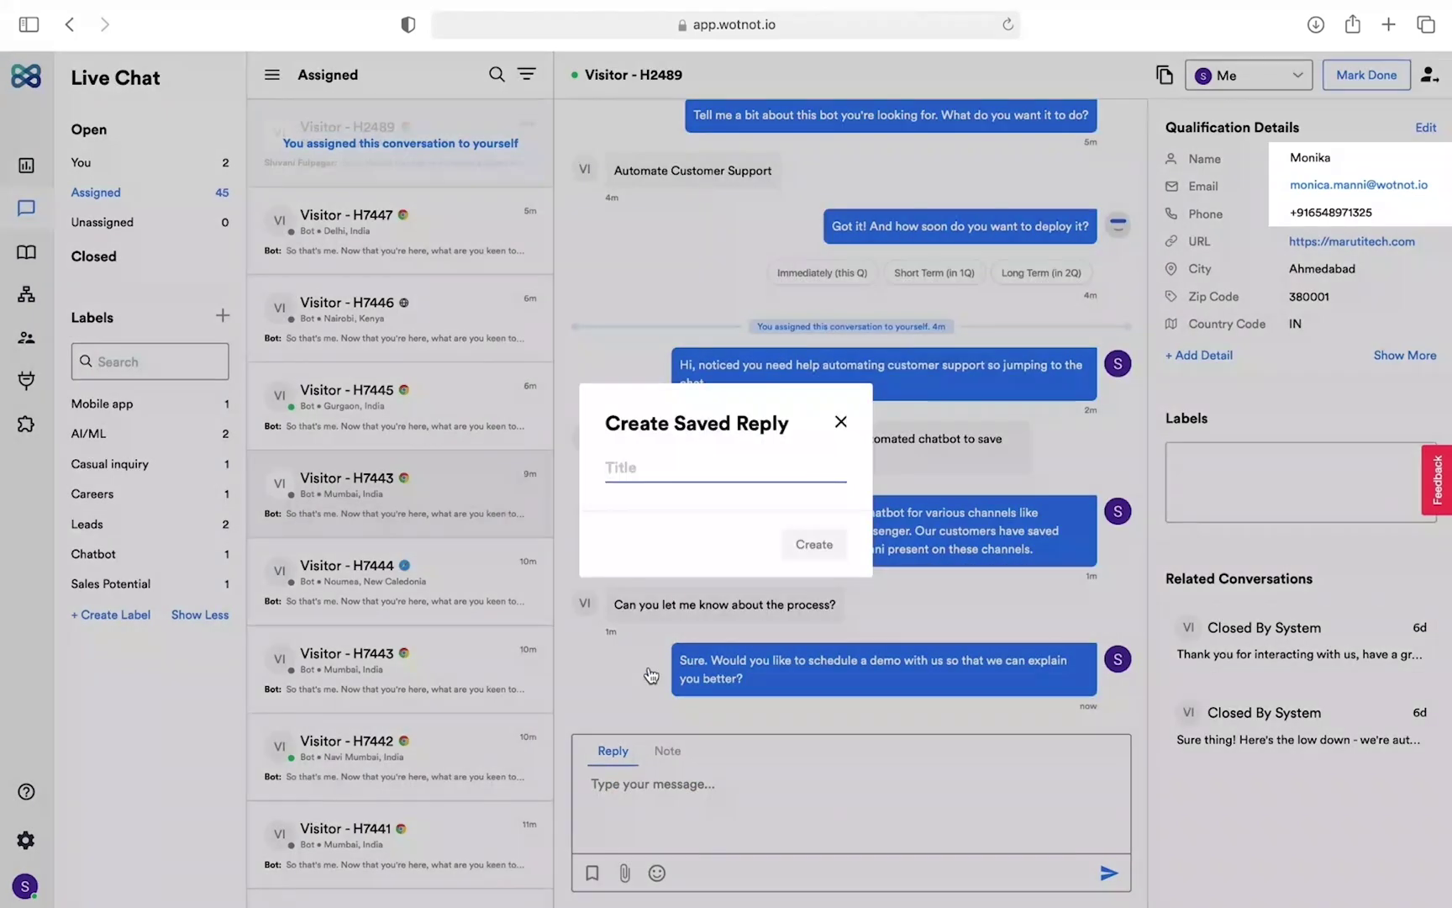
{"action": "type", "text": "Schedule a demo"}
{"action": "left_click", "coordinate": [811, 546]}
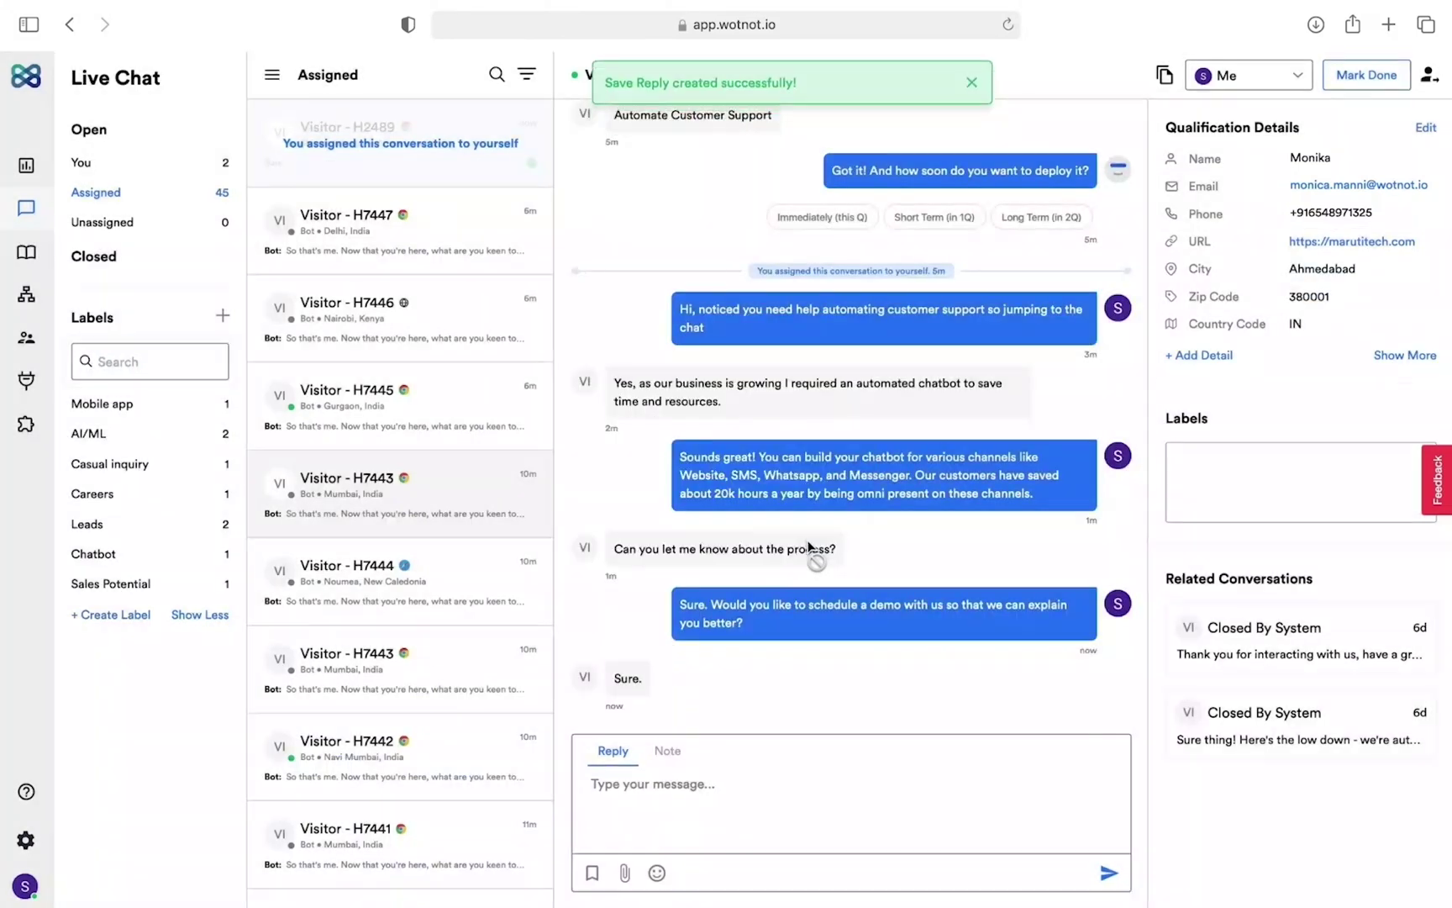
Step: Review the saved replies list to confirm the new entry, then close it
{"action": "left_click", "coordinate": [592, 873]}
{"action": "scroll", "coordinate": [594, 756], "scroll_direction": "down", "scroll_amount": 1}
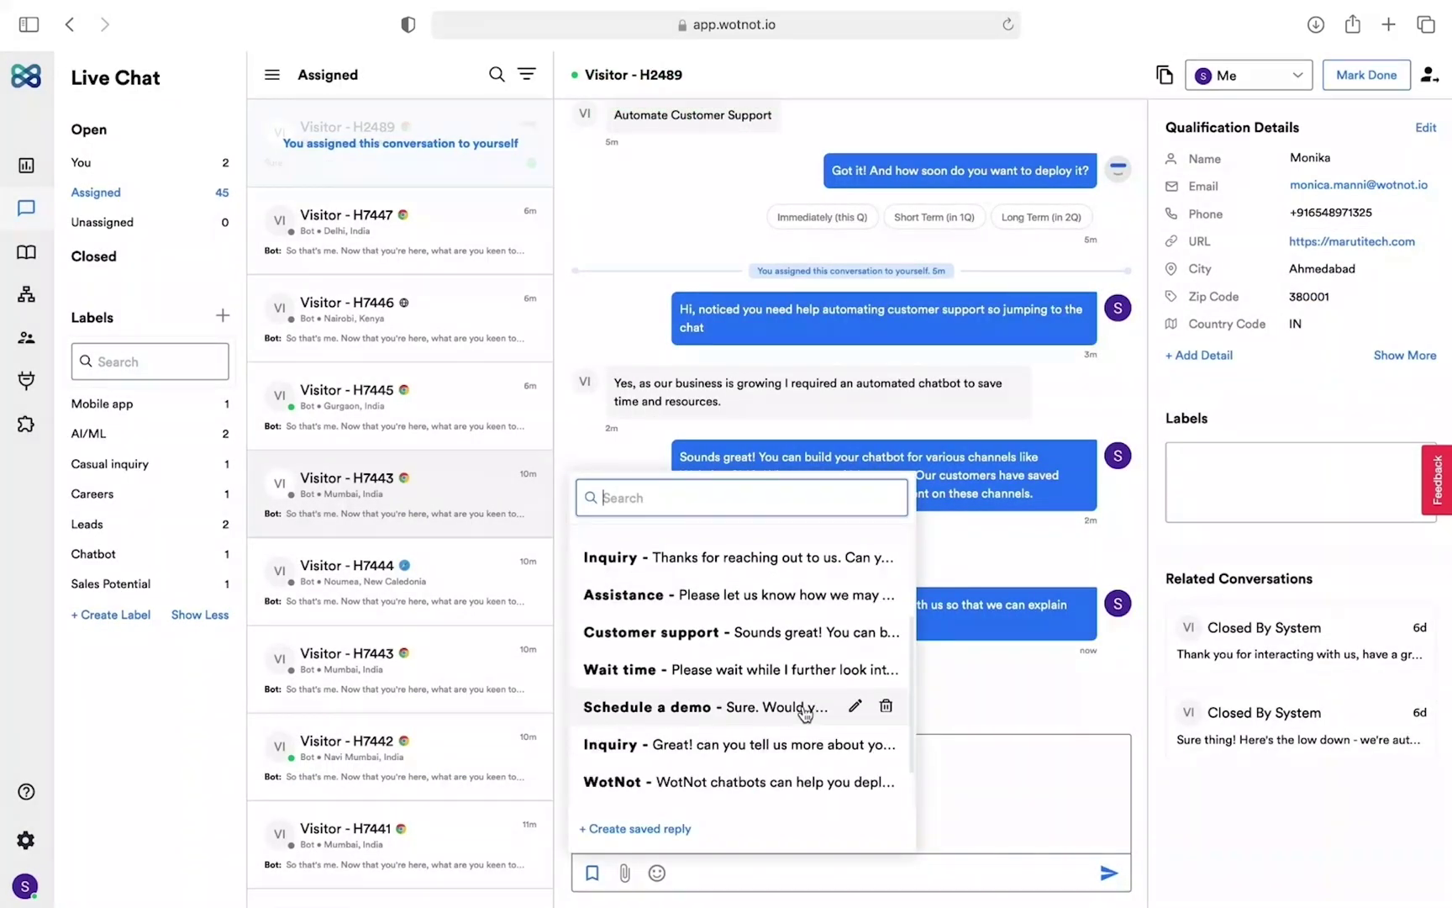
{"action": "left_click", "coordinate": [1011, 785]}
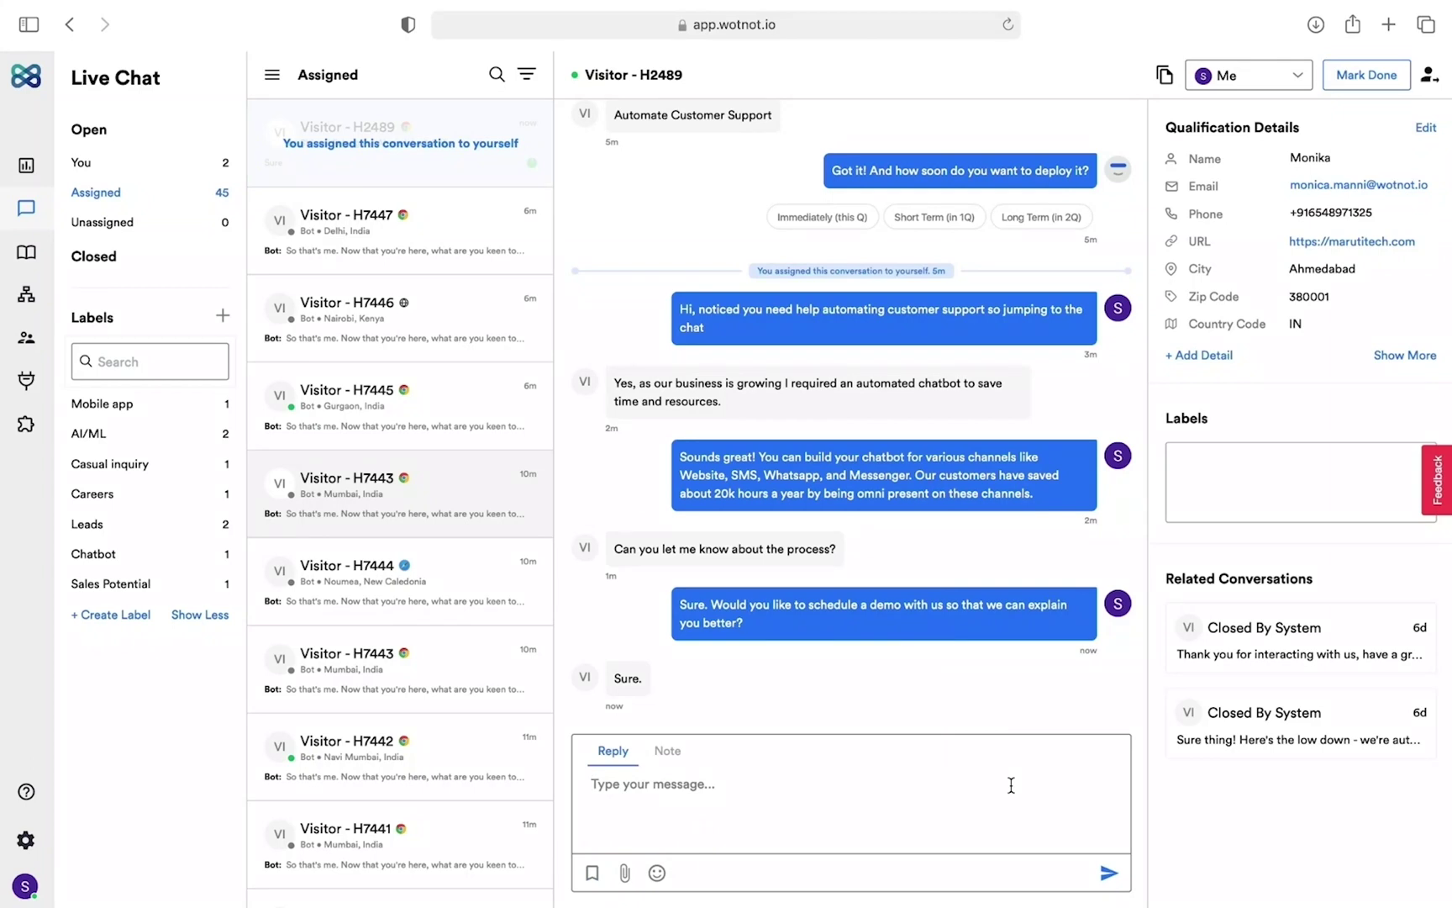
Step: Switch the composer to Note and begin the internal note 'Visitor wants to'
{"action": "left_click", "coordinate": [672, 751]}
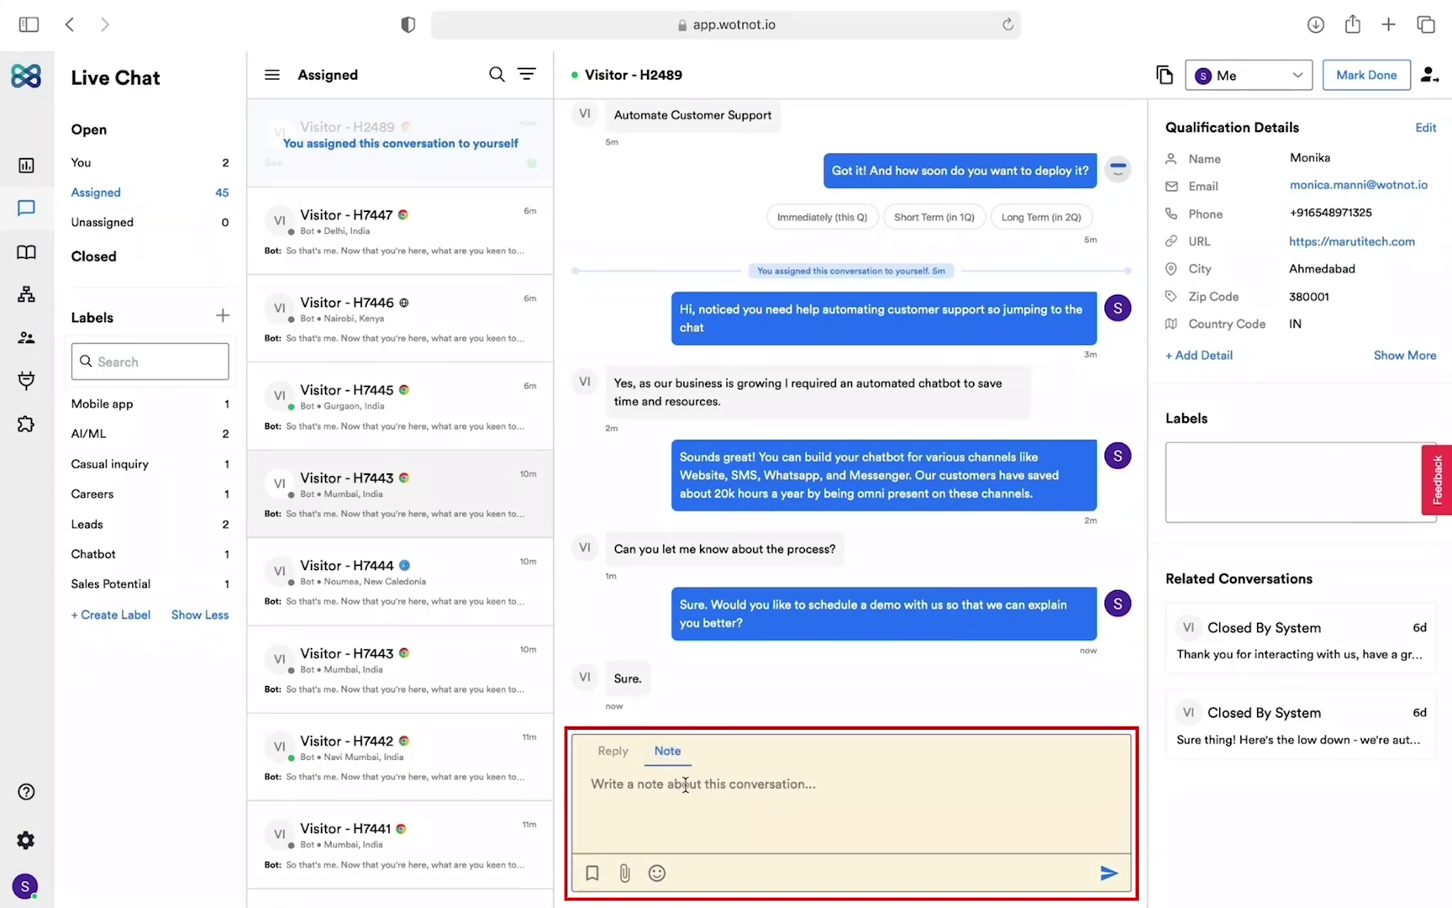
{"action": "type", "text": "Visitor wants to"}
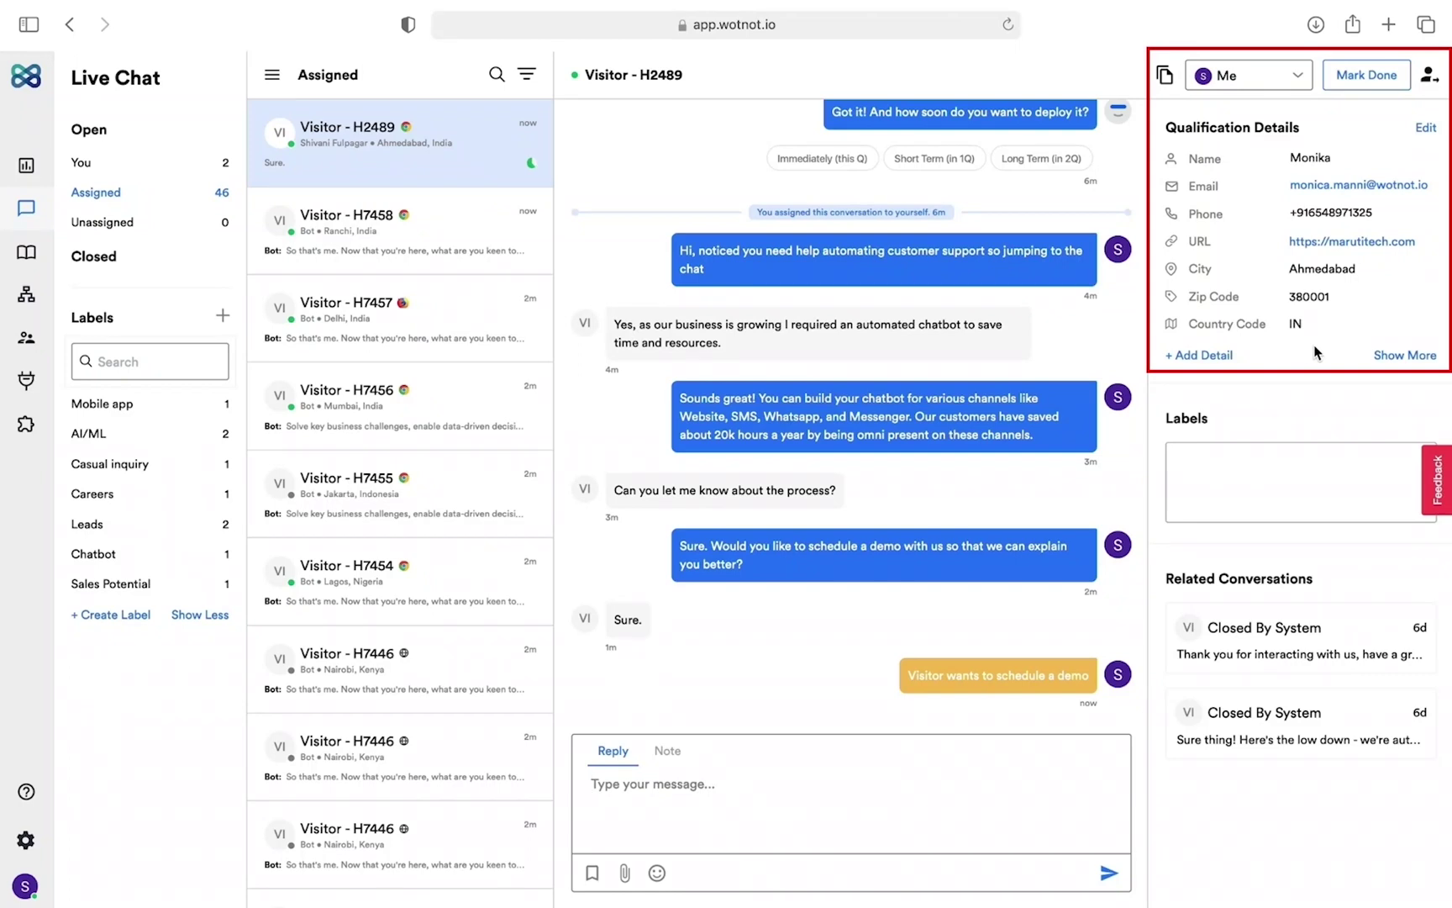
Step: Expand and collapse Qualification Details, then search 'Sa' and apply the Sales Potential label
{"action": "left_click", "coordinate": [1399, 353]}
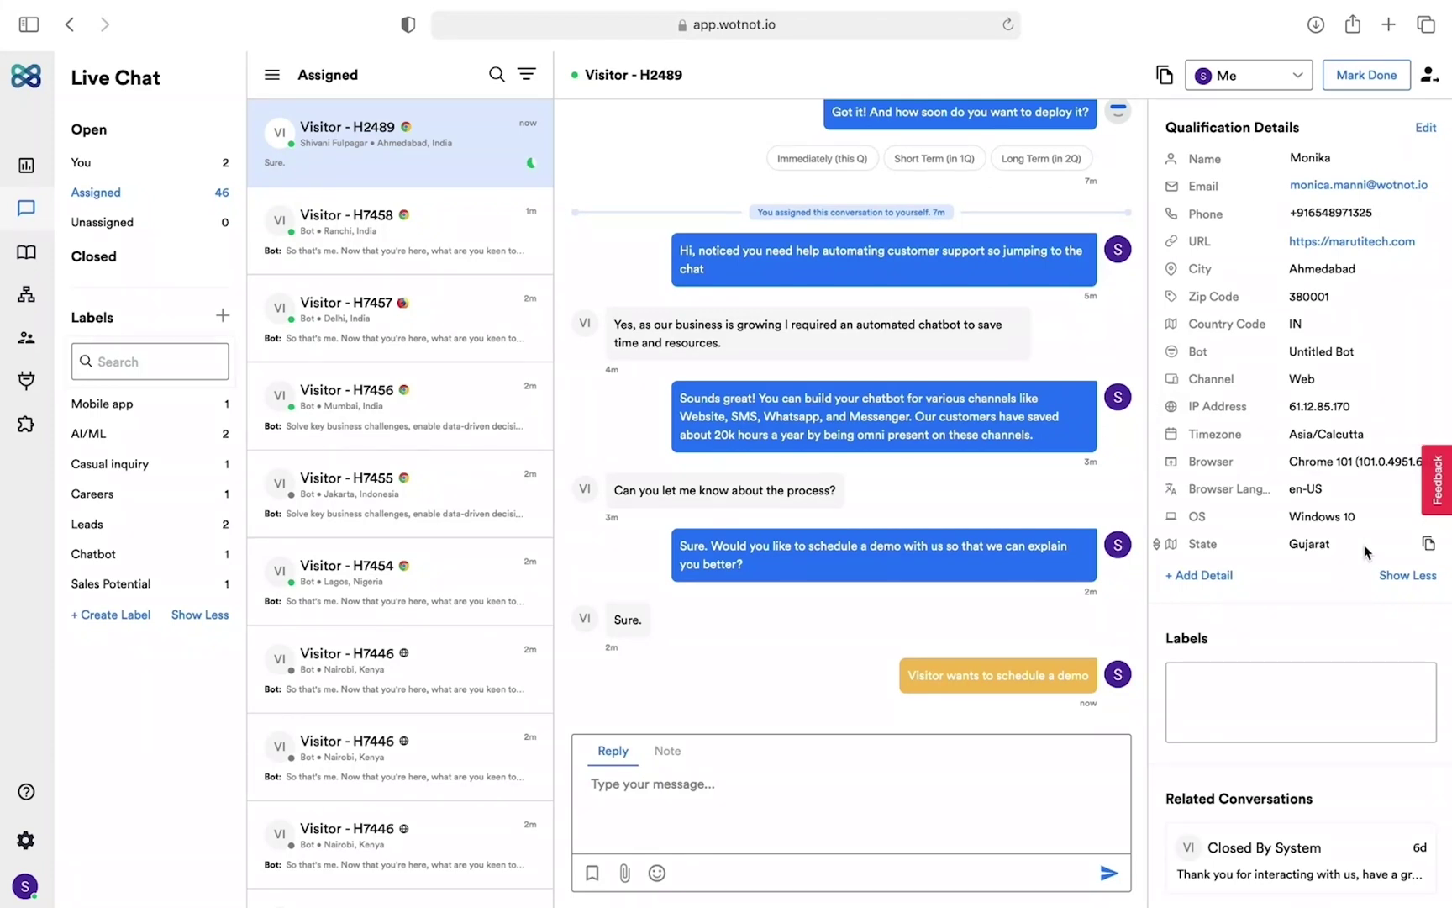
{"action": "left_click", "coordinate": [1406, 578]}
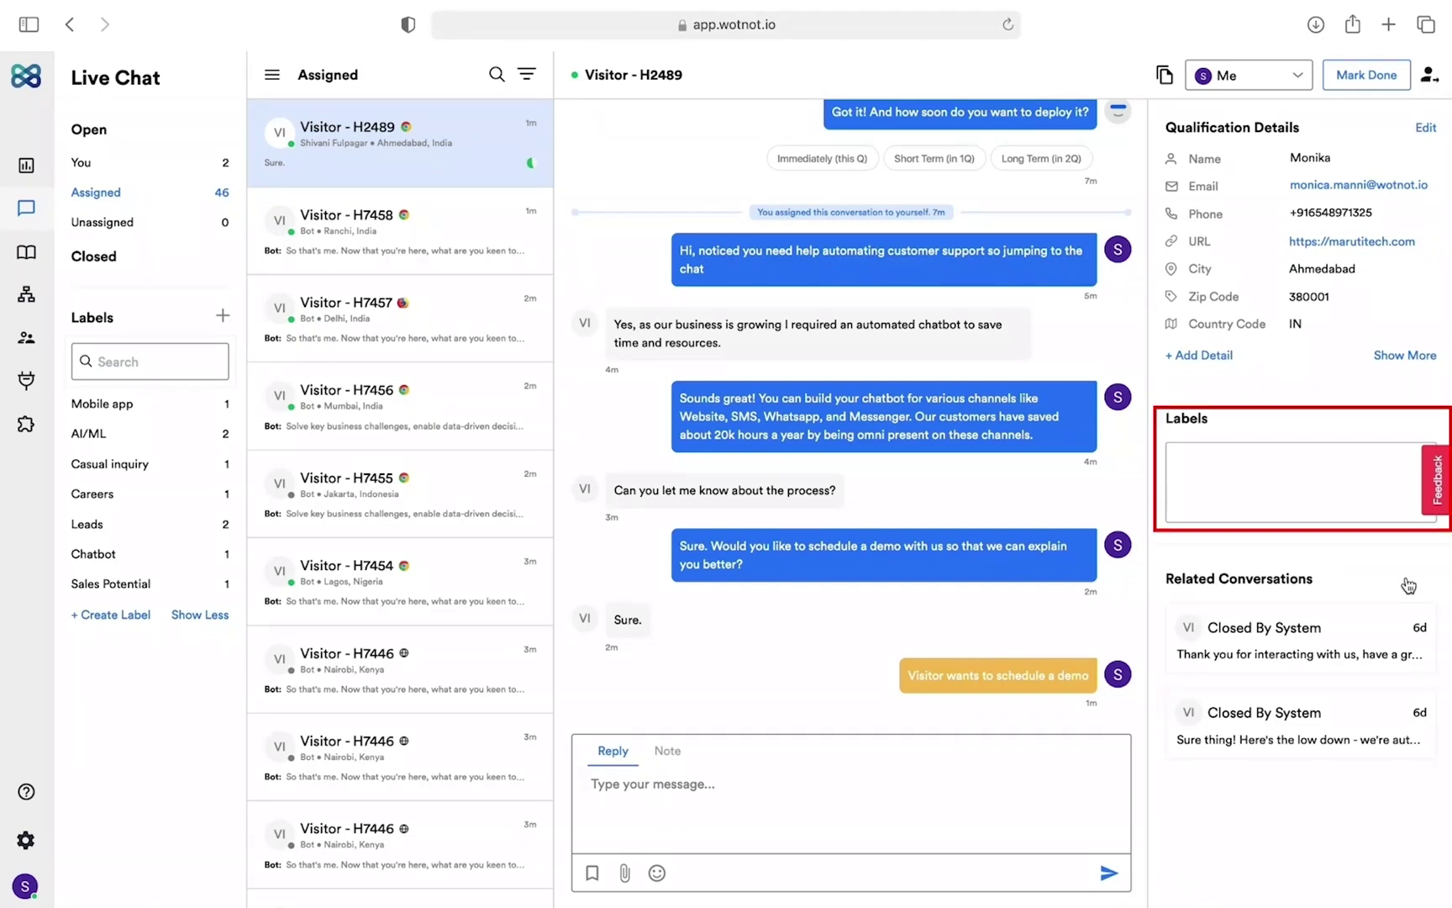
{"action": "left_click", "coordinate": [1238, 476]}
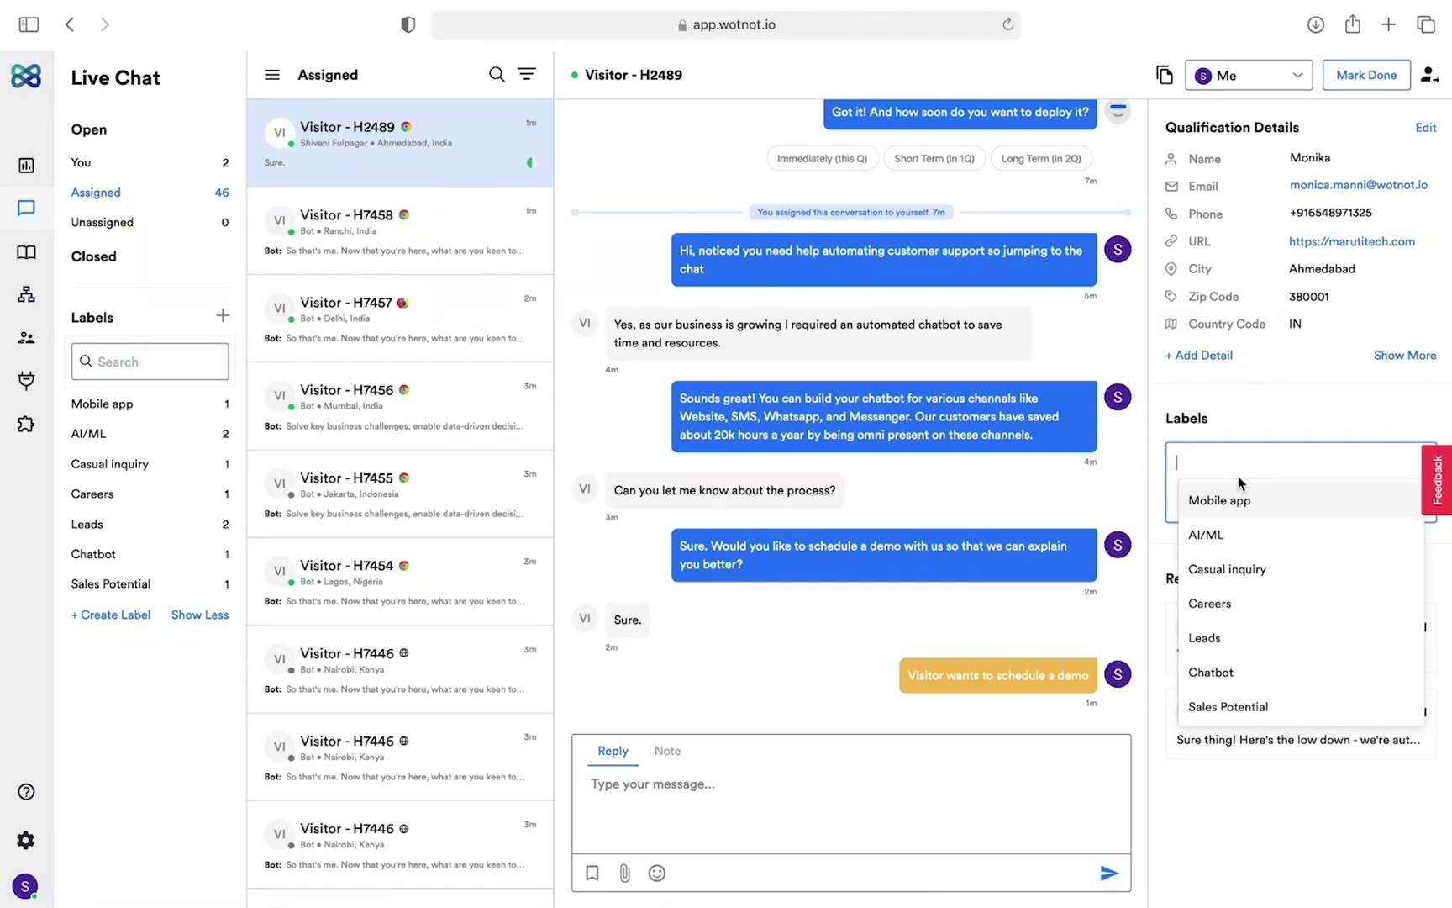
{"action": "type", "text": "Sales"}
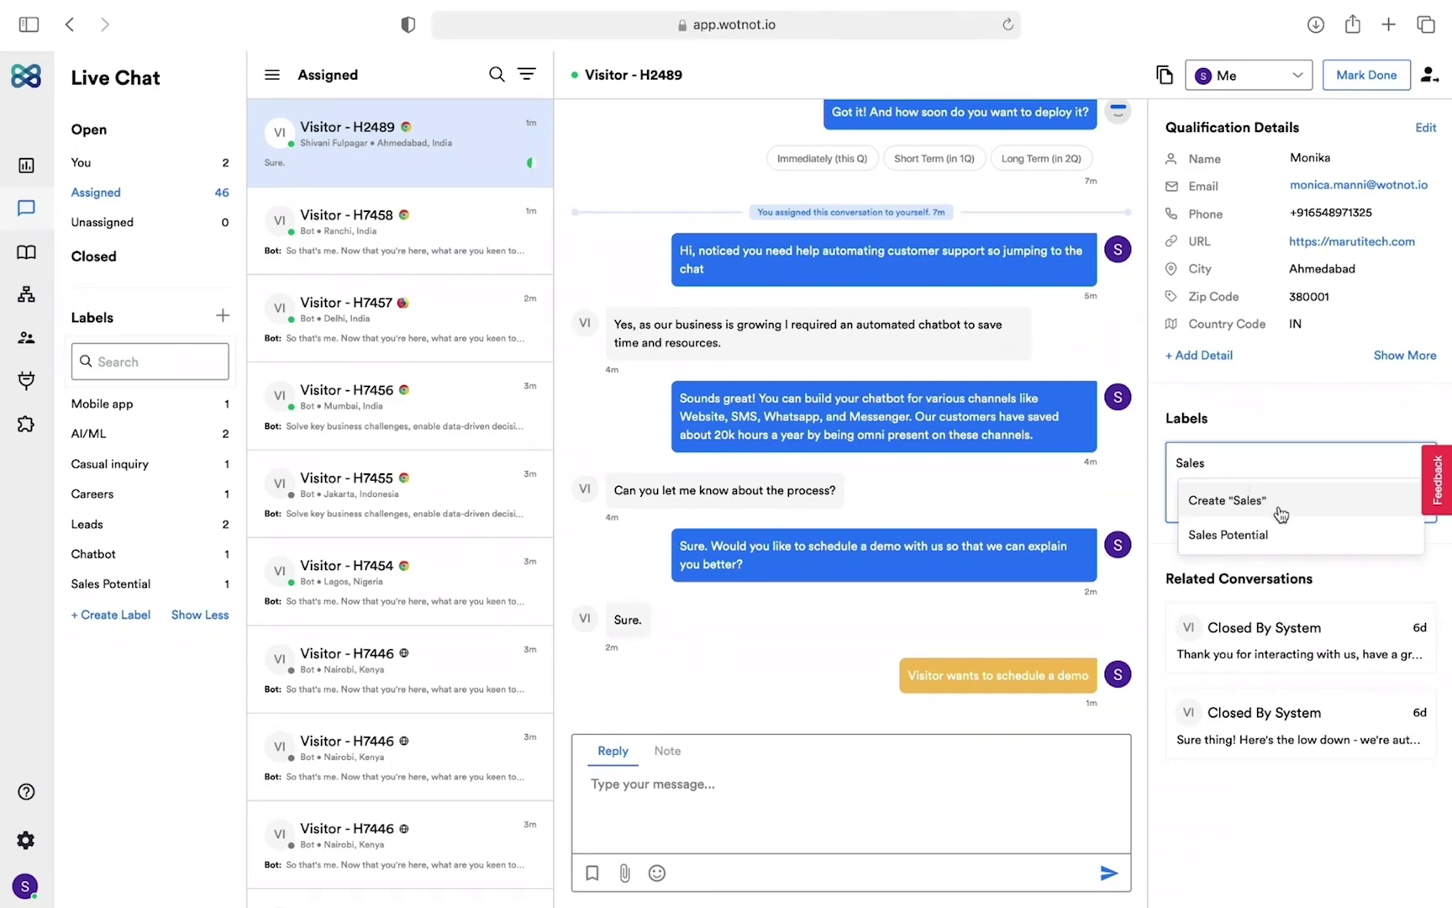
{"action": "left_click", "coordinate": [1228, 535]}
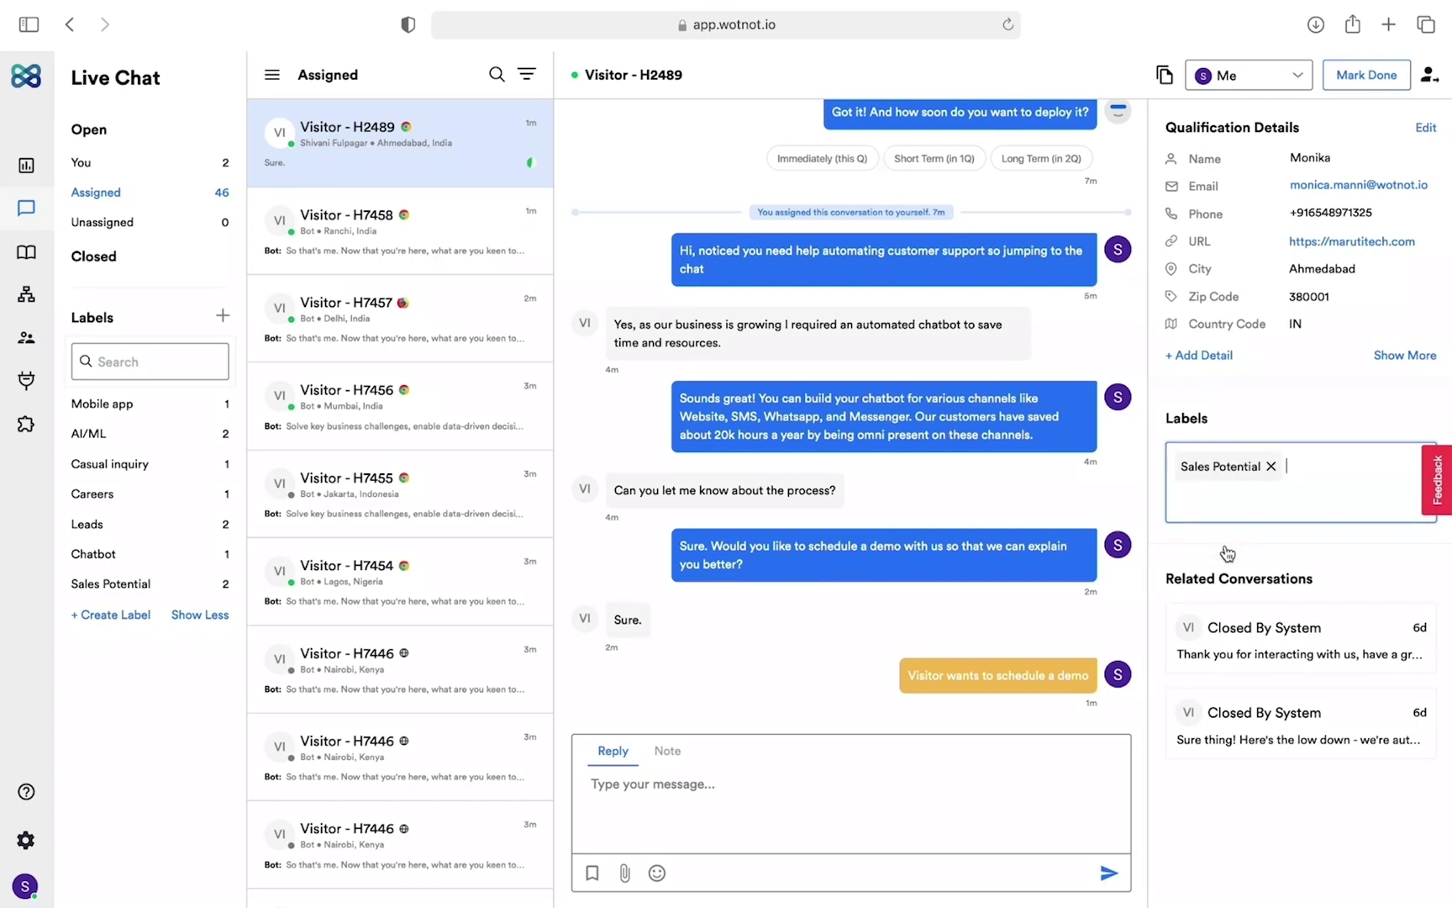
Step: Show only Sales Potential chats and open Visitor - H2489's 6-day-old closed conversation
{"action": "left_click", "coordinate": [106, 584]}
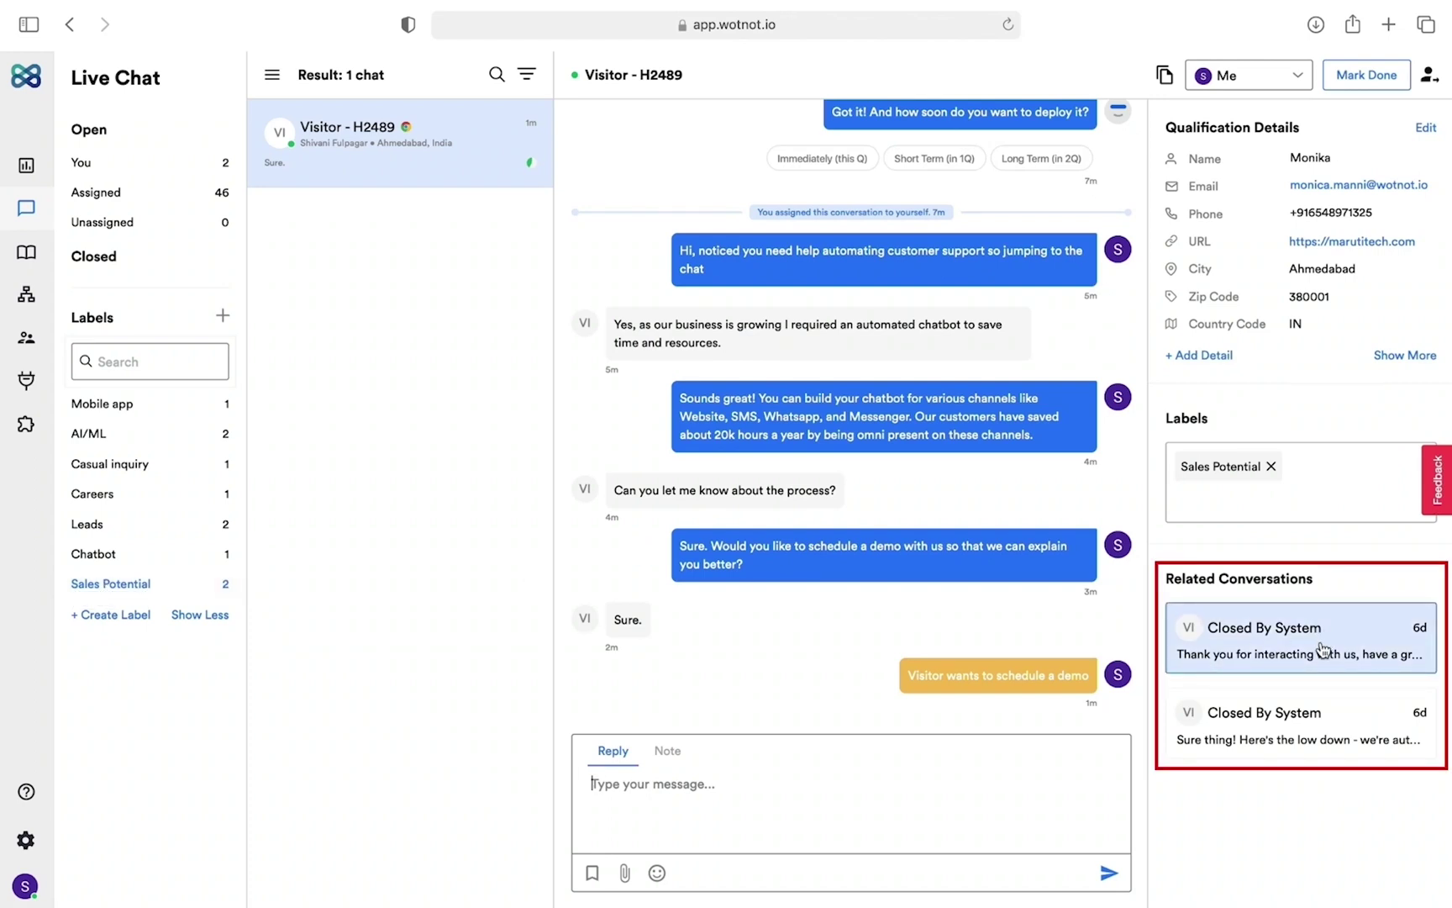
{"action": "left_click", "coordinate": [1270, 664]}
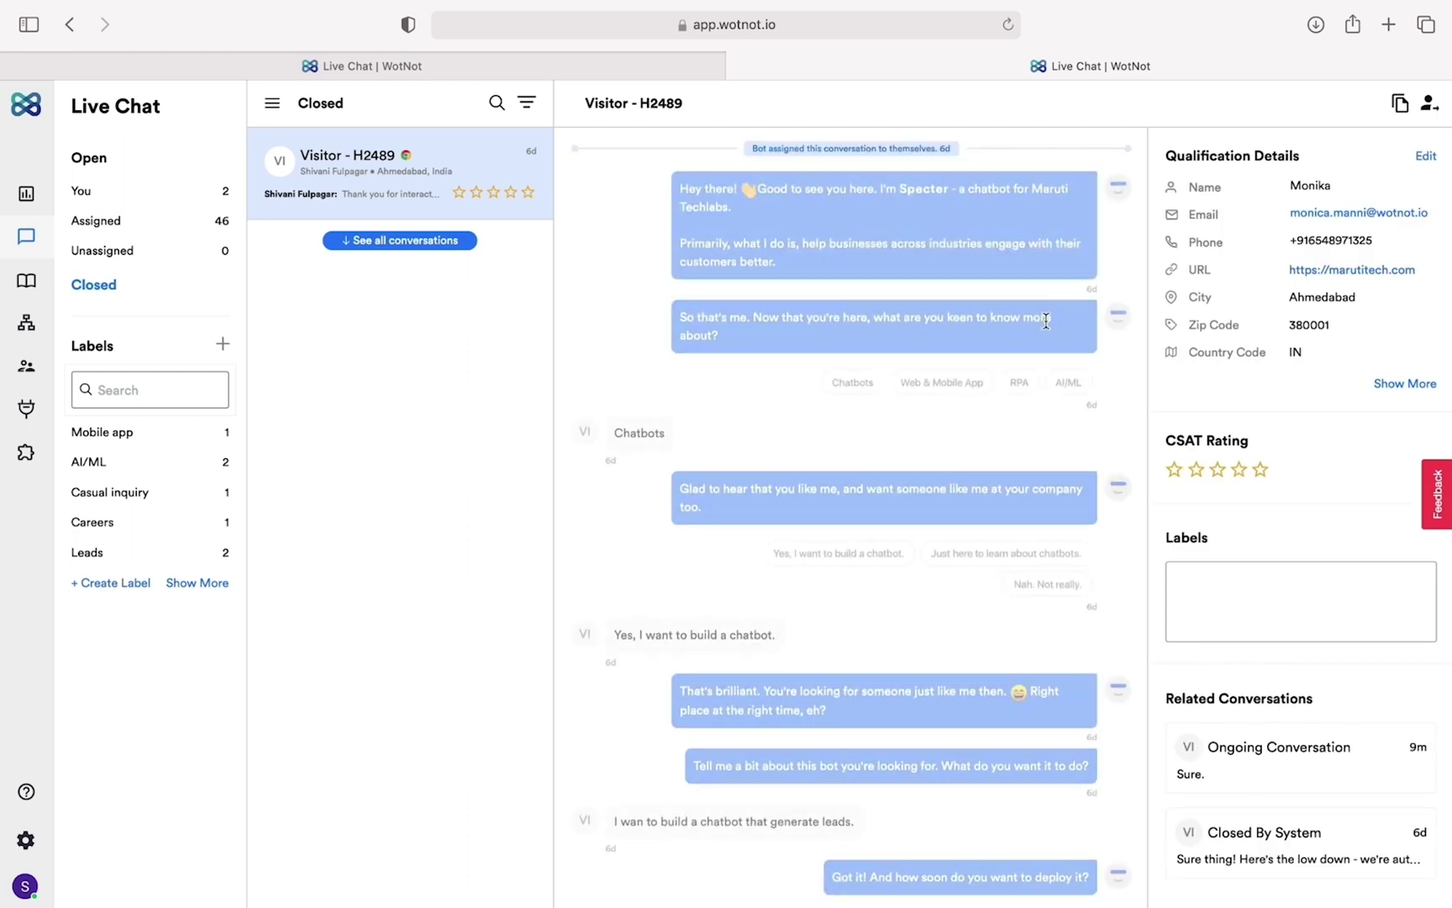
{"action": "key", "text": "super+w"}
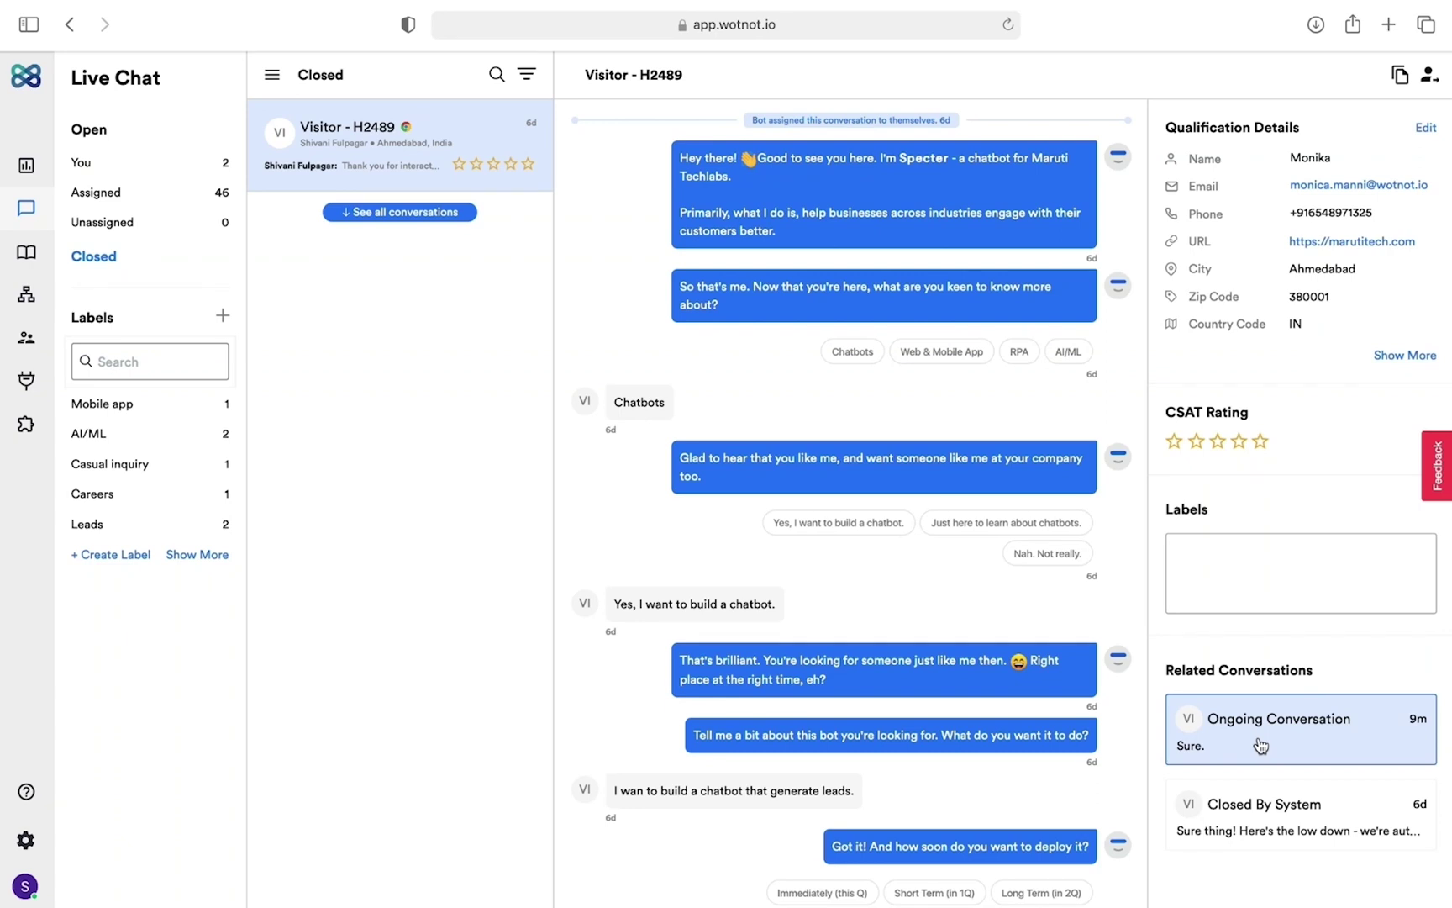
Step: Go through Live Chat settings to the 12 Saved Replies, then the Labels page
{"action": "left_click", "coordinate": [25, 840]}
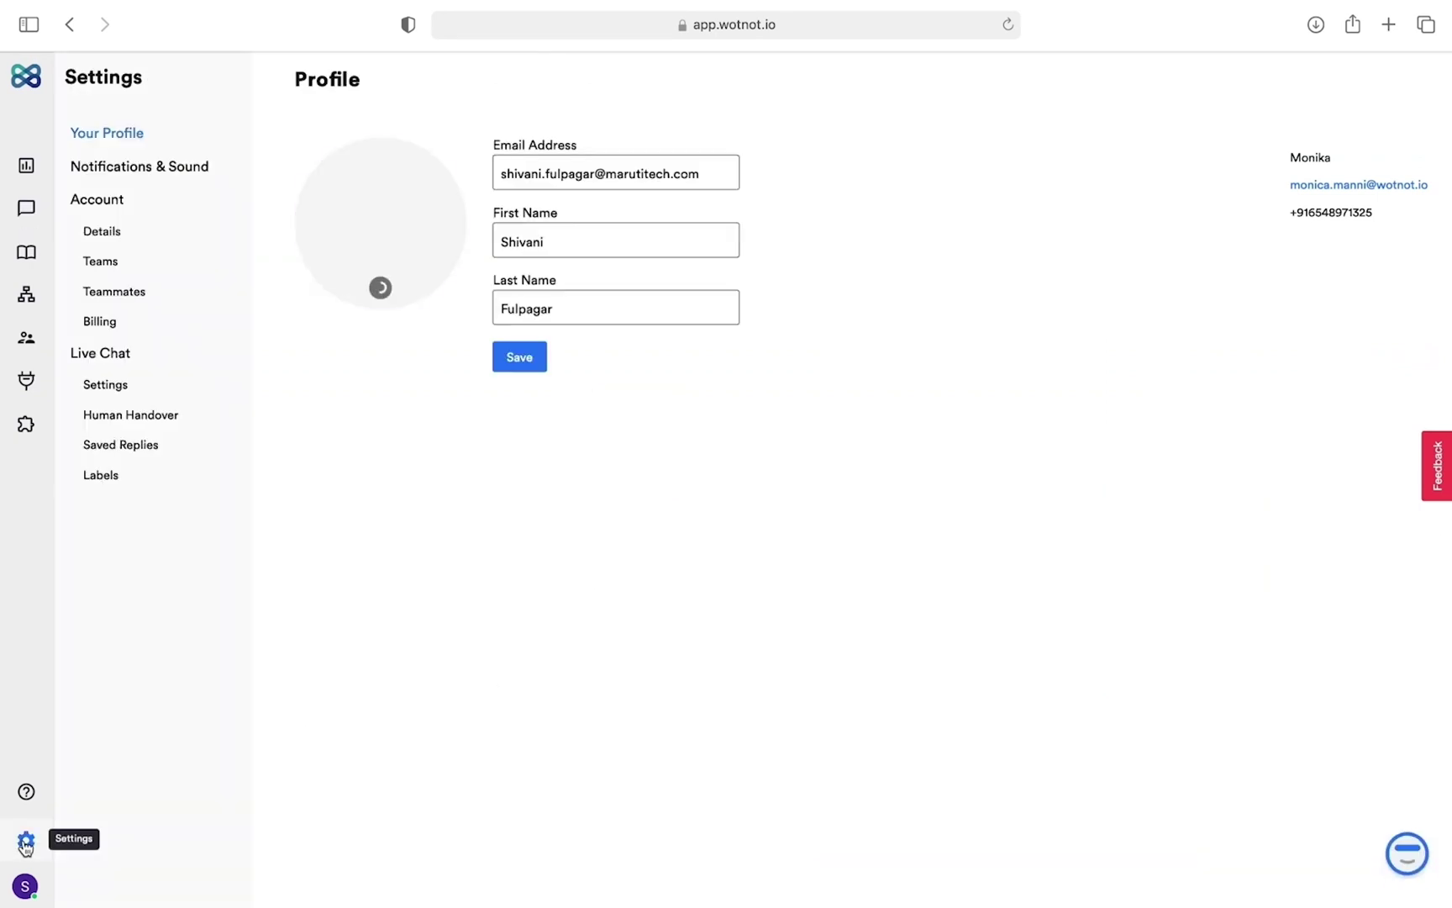
{"action": "left_click", "coordinate": [109, 388]}
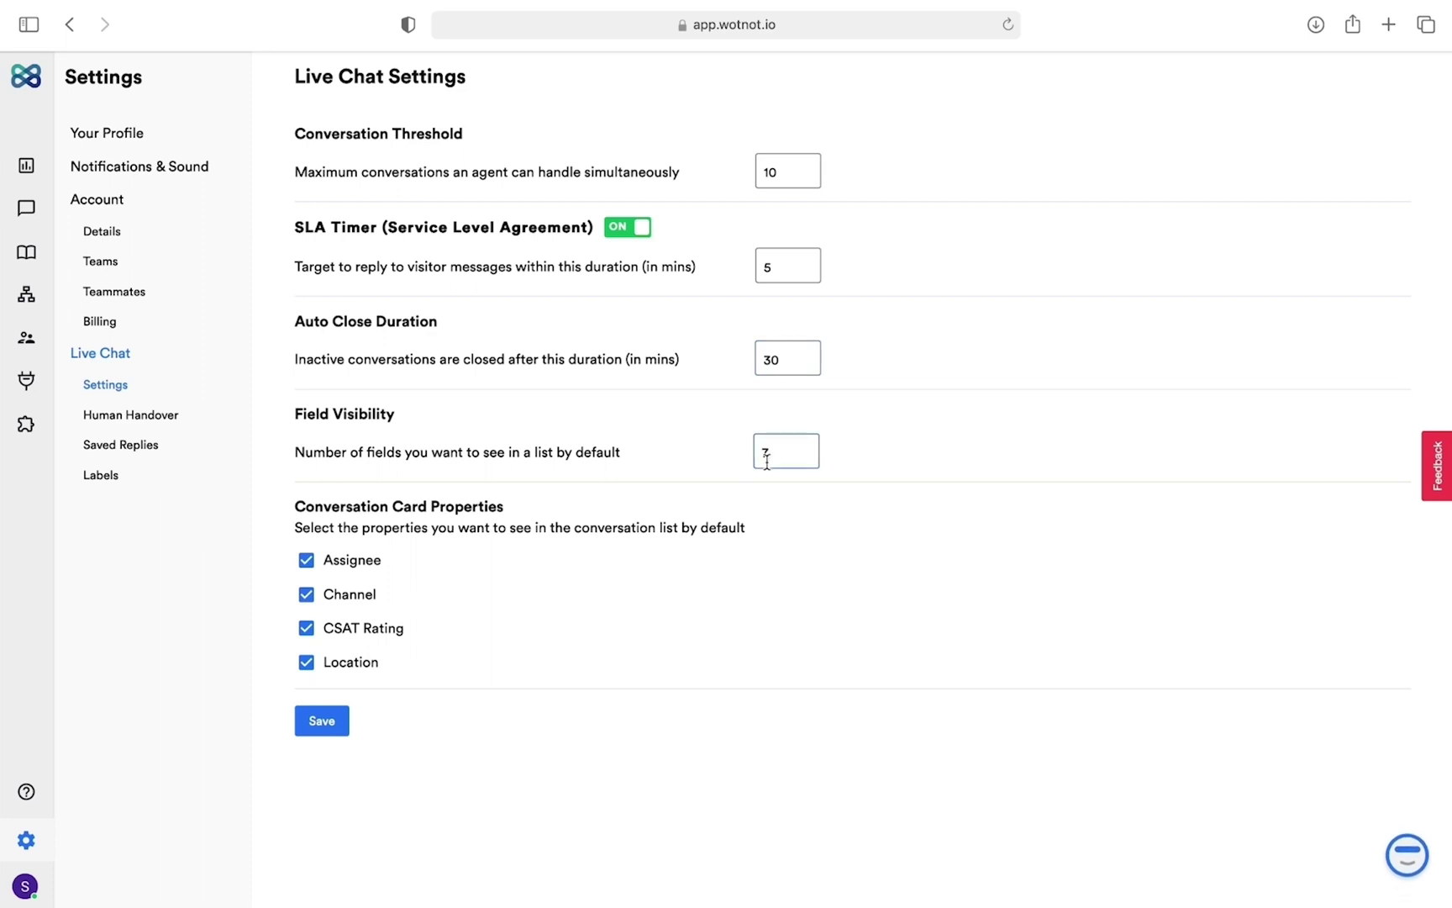
{"action": "left_click", "coordinate": [121, 450]}
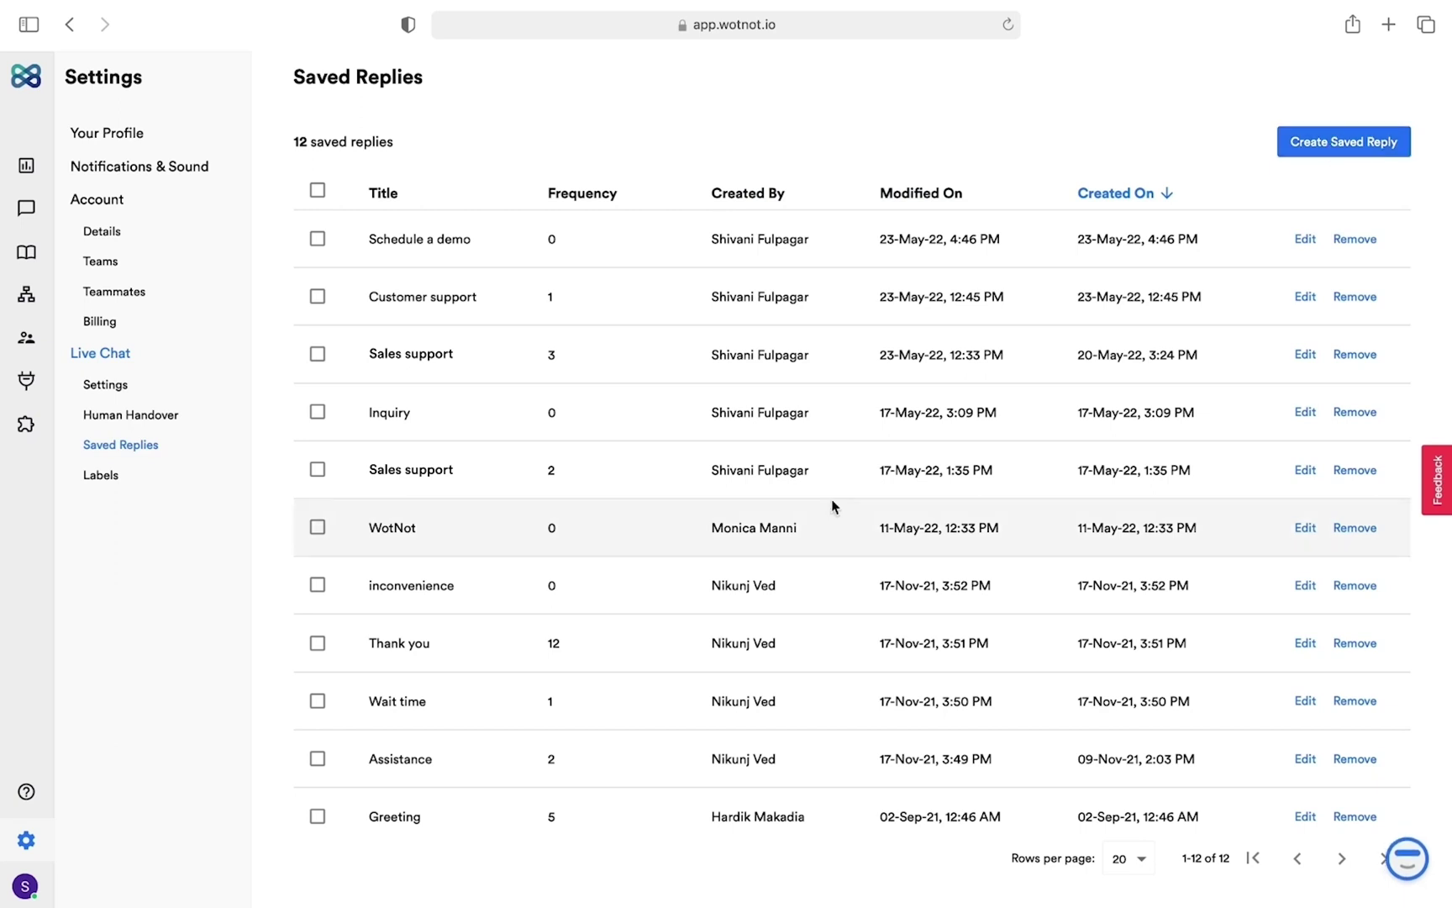
{"action": "left_click", "coordinate": [101, 475]}
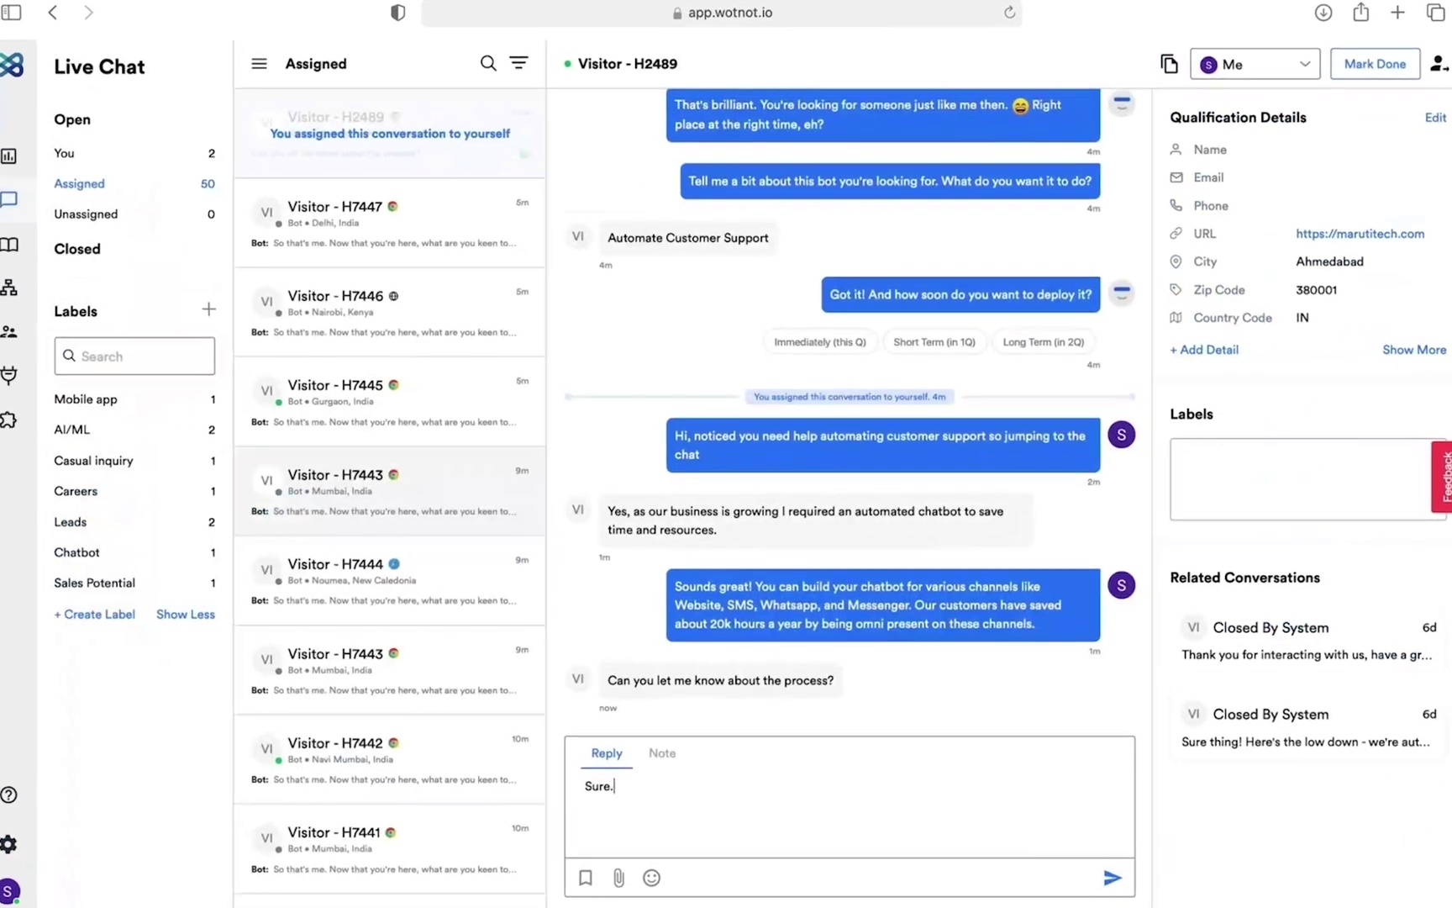
Step: Send 'Would you like to schedule a demo…' and save it as the 'Schedule a demo' reply
{"action": "type", "text": "Would you like to schedule a demo with us so that we can"}
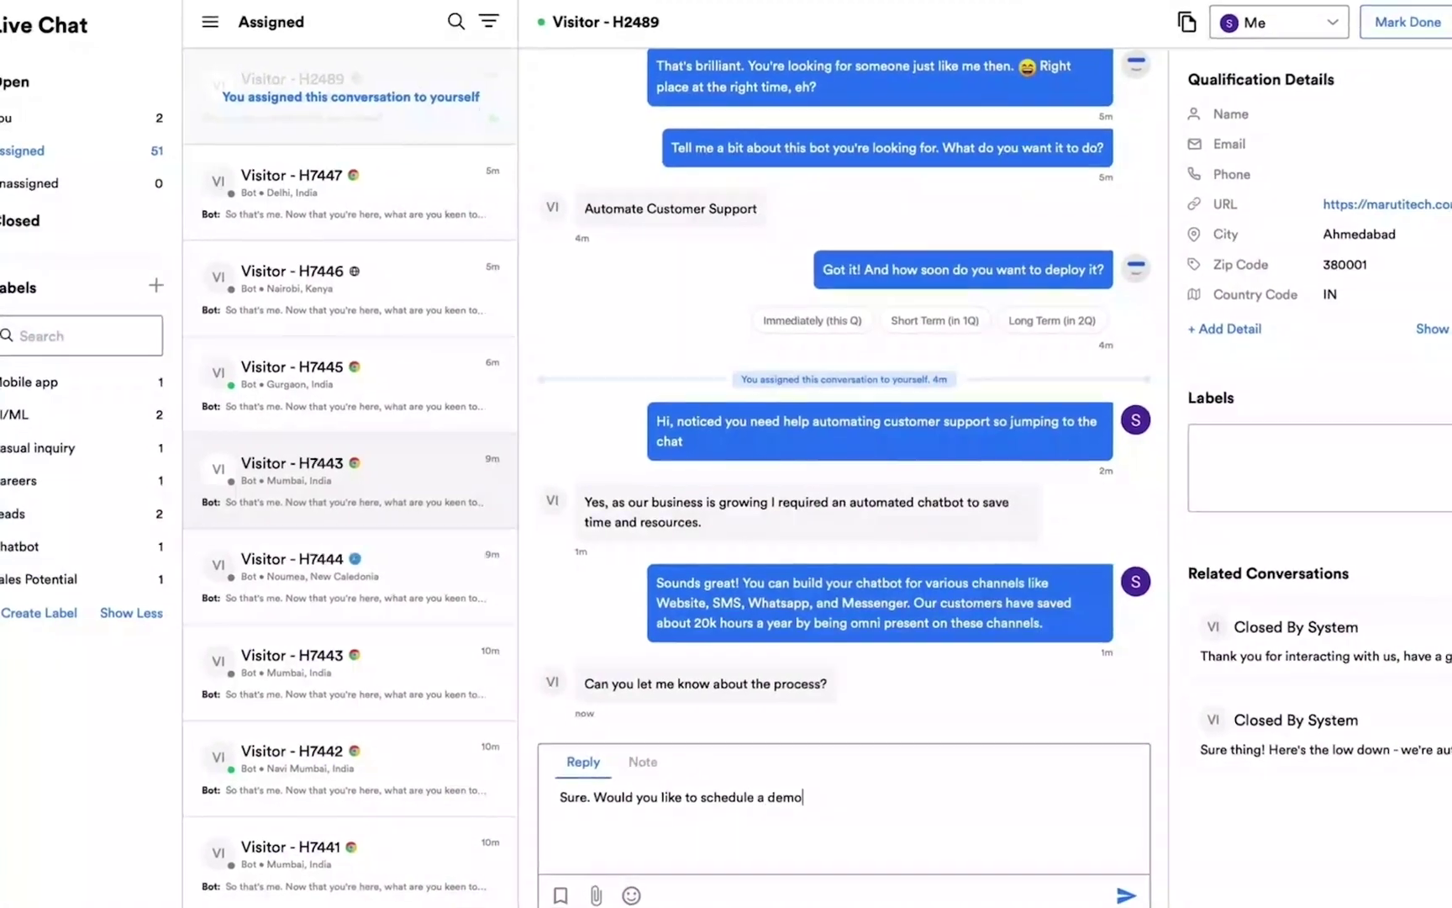
{"action": "type", "text": " explain you better?"}
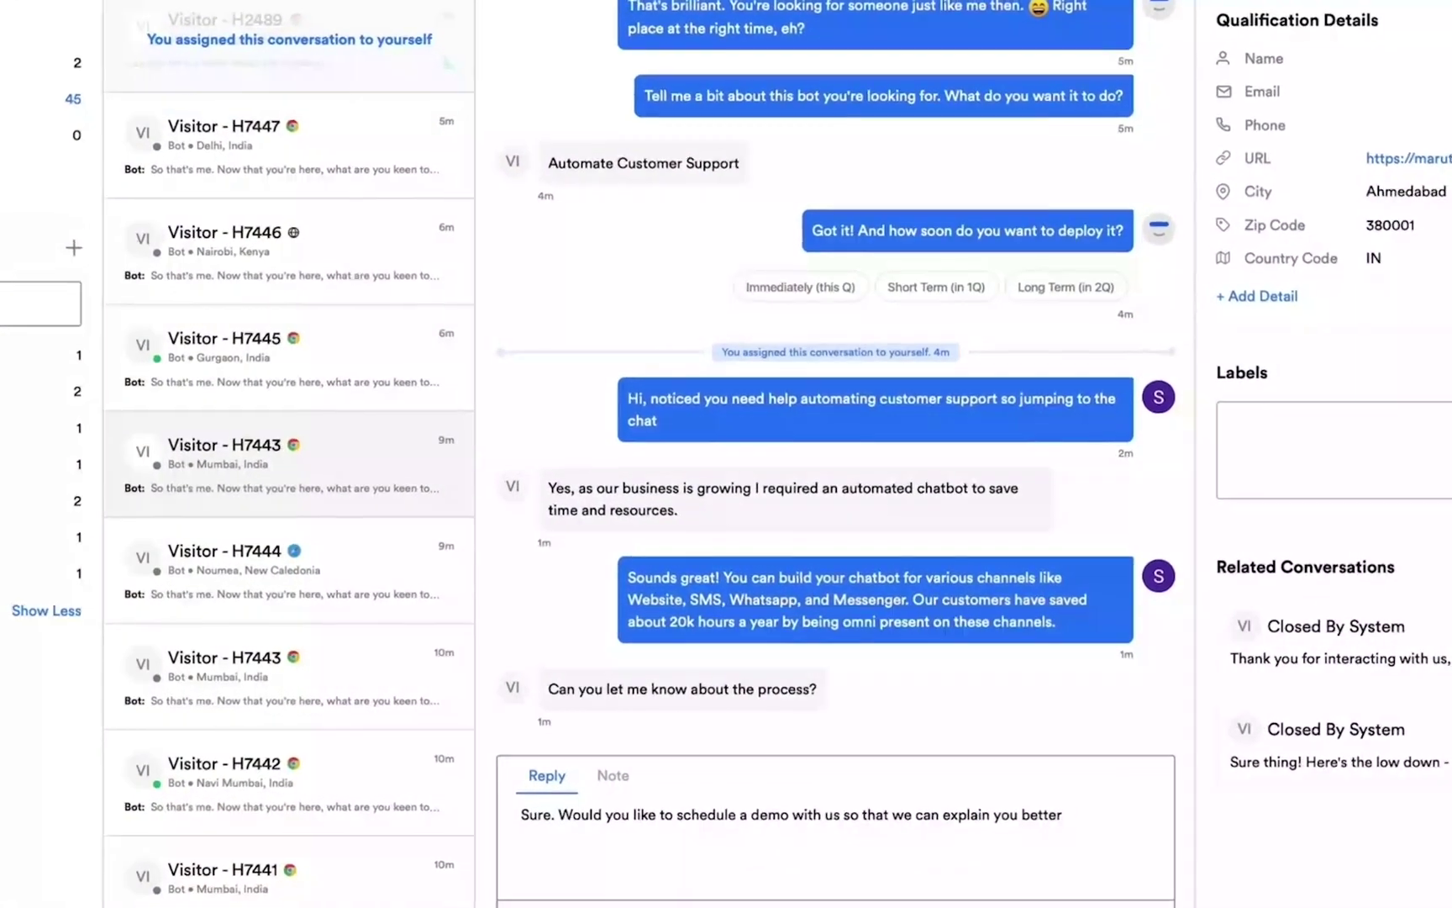
{"action": "key", "text": "Return"}
{"action": "left_click", "coordinate": [565, 675]}
{"action": "type", "text": "Schedule a demo"}
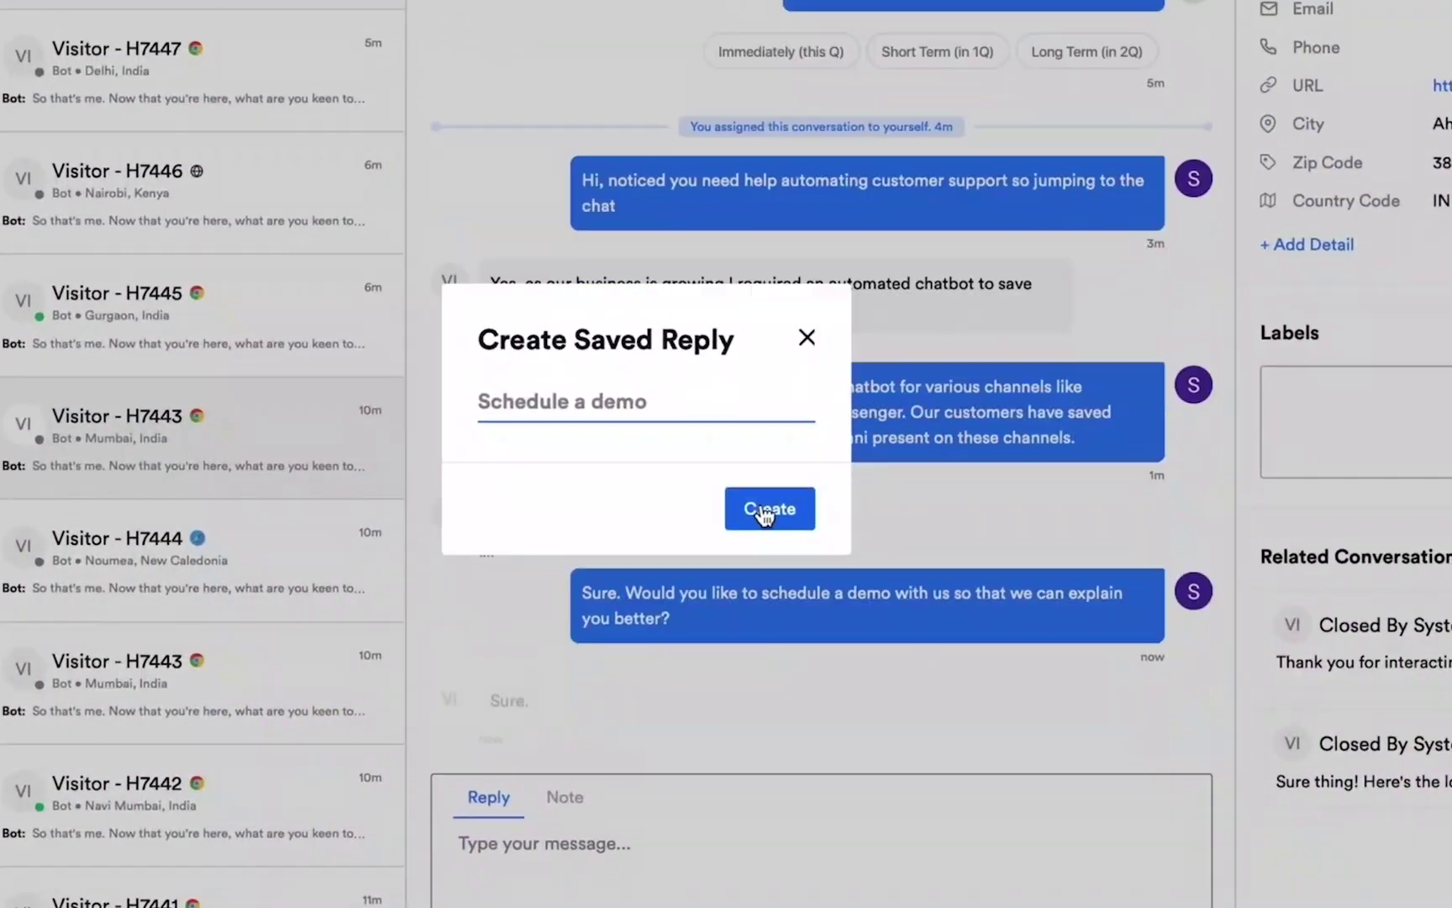
{"action": "left_click", "coordinate": [779, 535]}
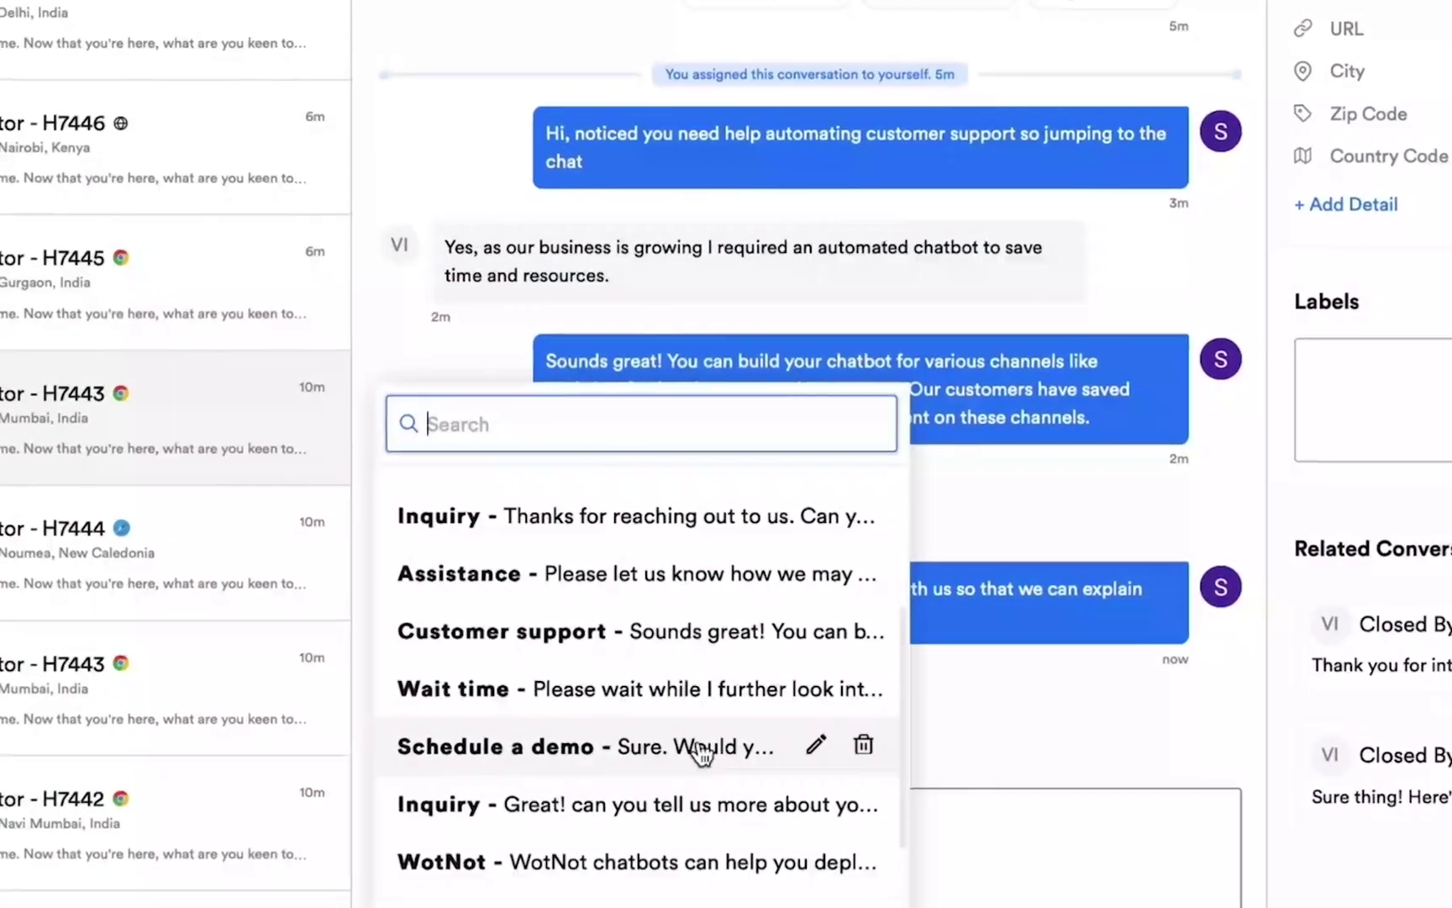
{"action": "left_click", "coordinate": [1044, 861]}
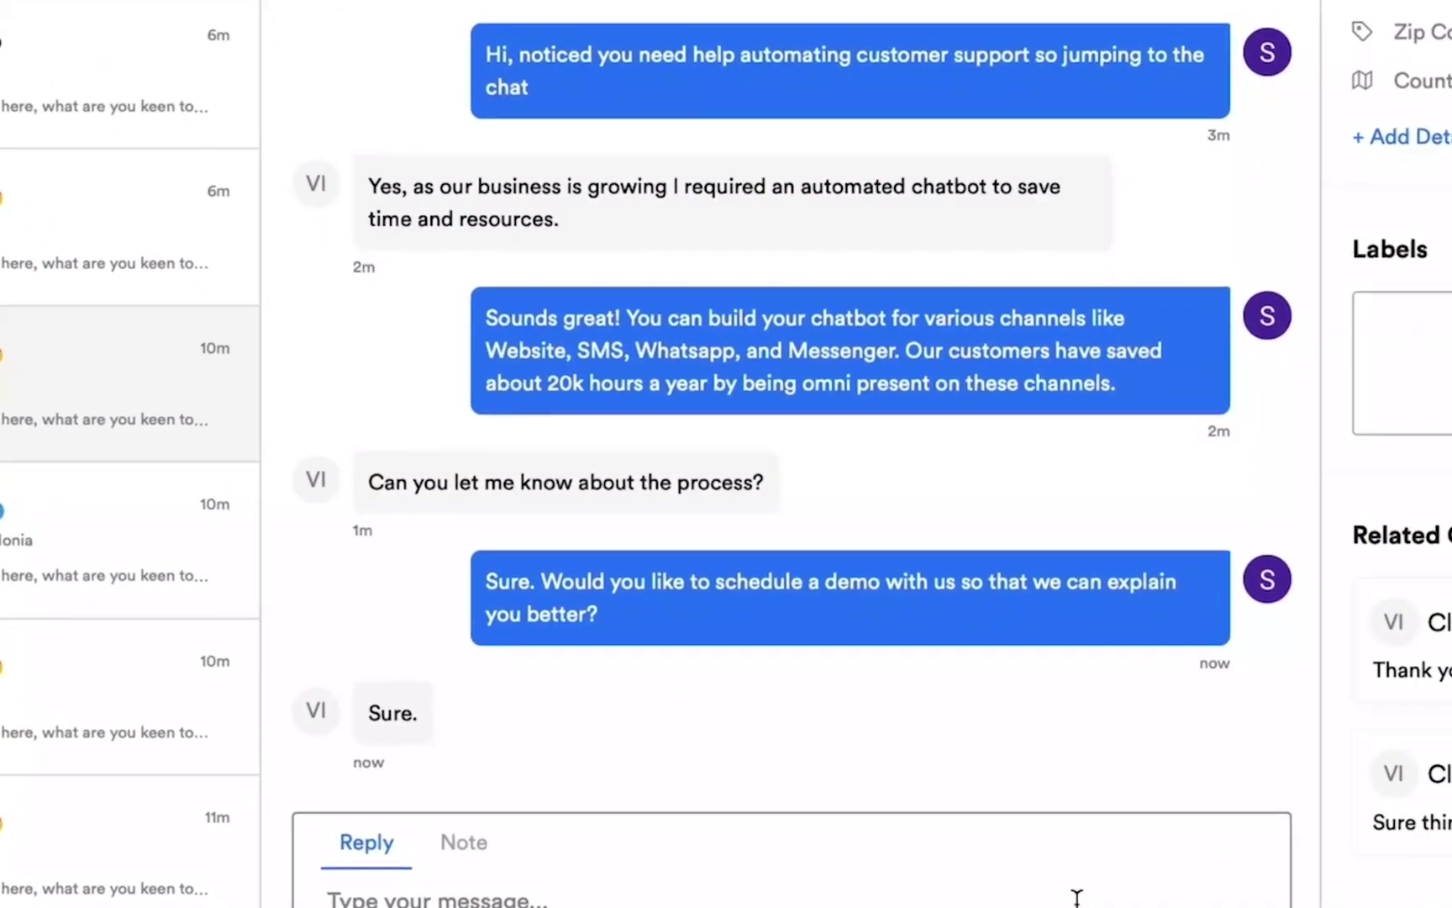